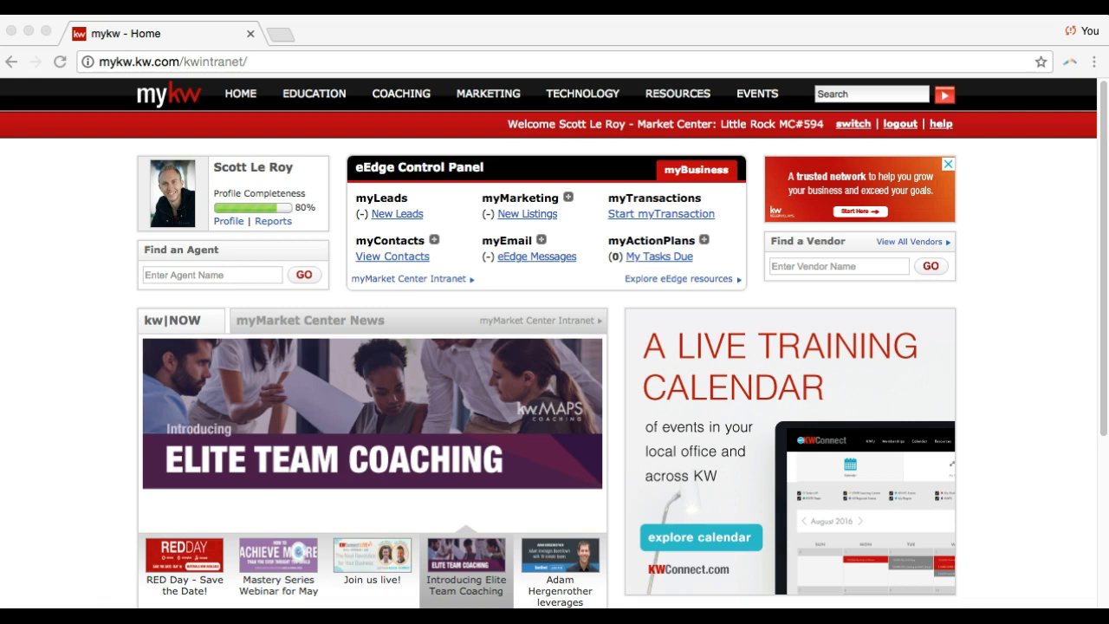
# Go to Create Marketing Materials under myMarketing and open the Print Marketing design library
pyautogui.click(50, 475)
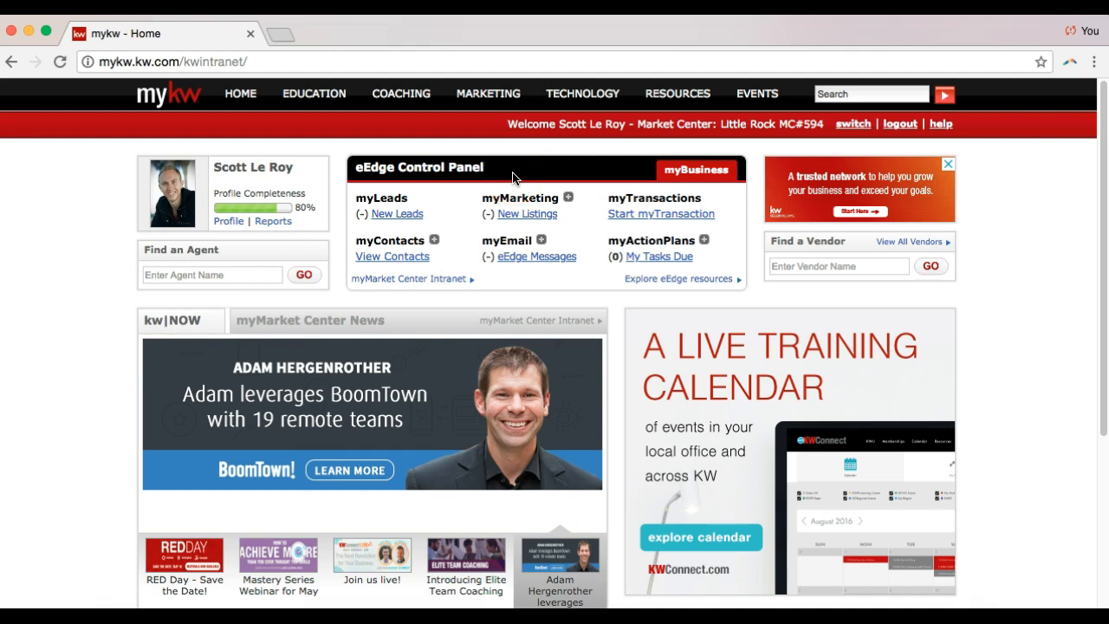
pyautogui.click(569, 199)
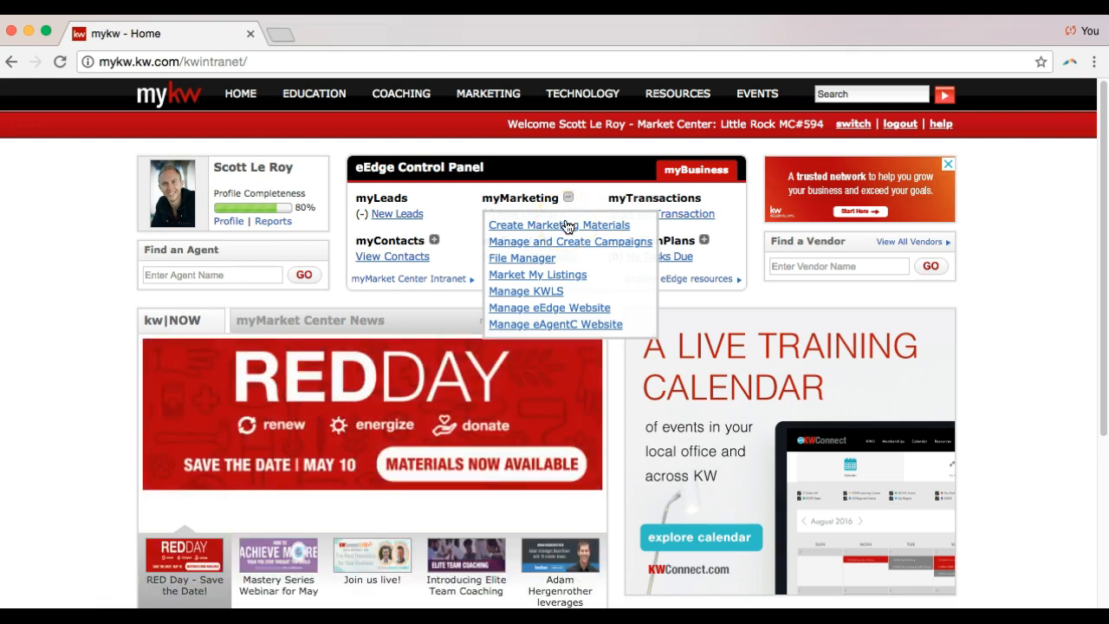
pyautogui.click(567, 225)
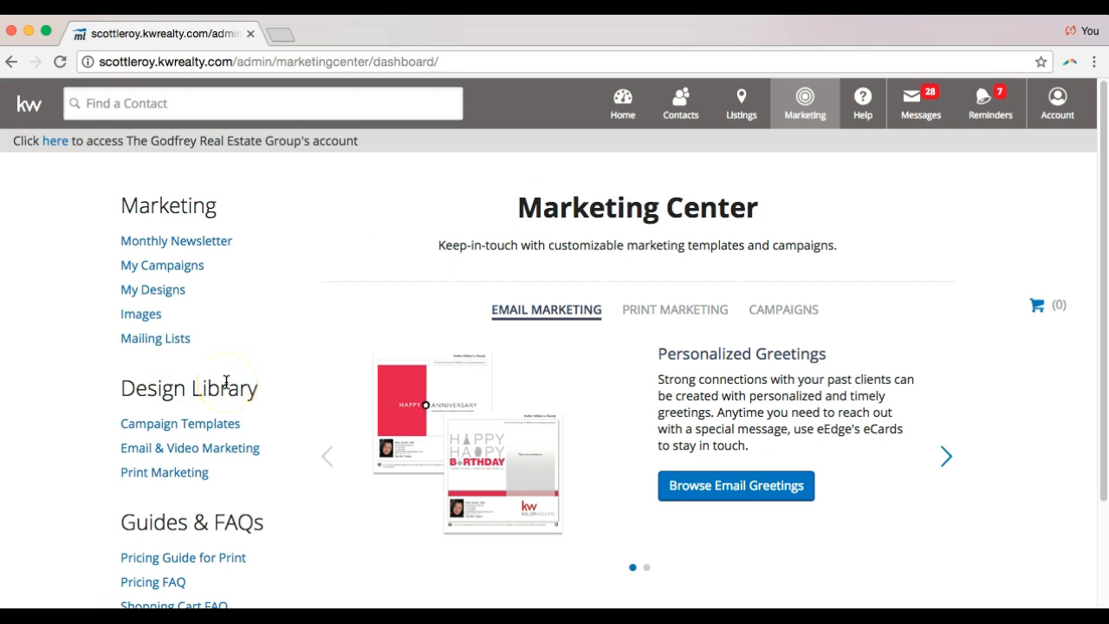
pyautogui.click(185, 479)
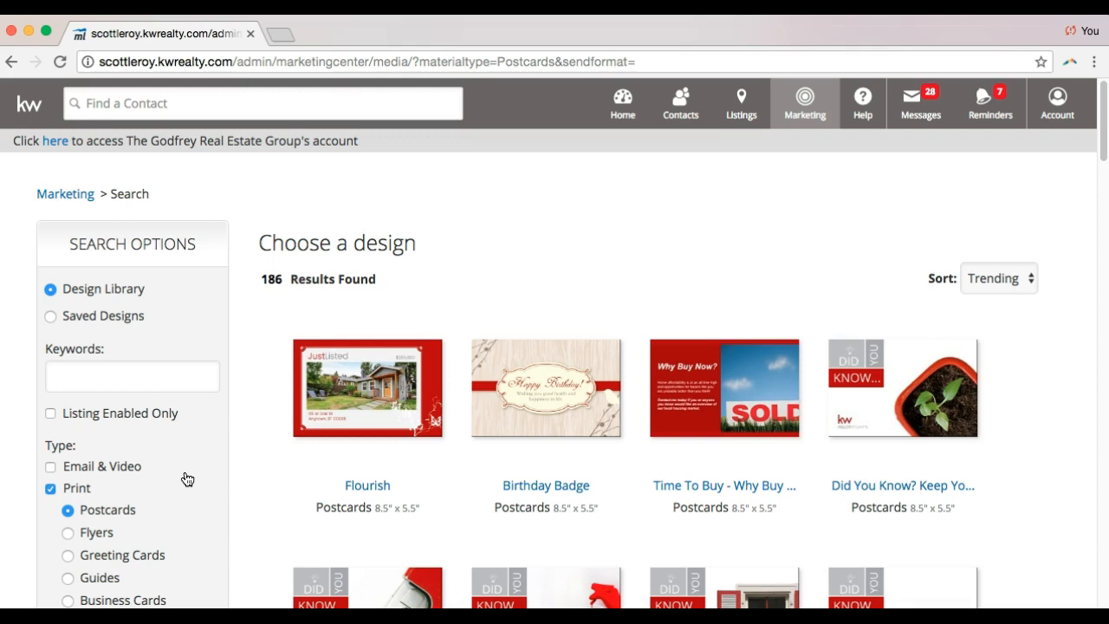
# View the saved postcard designs, and return to the Design Library postcards
pyautogui.scroll(-1, 186, 490)
pyautogui.scroll(-1, 185, 496)
pyautogui.click(214, 251)
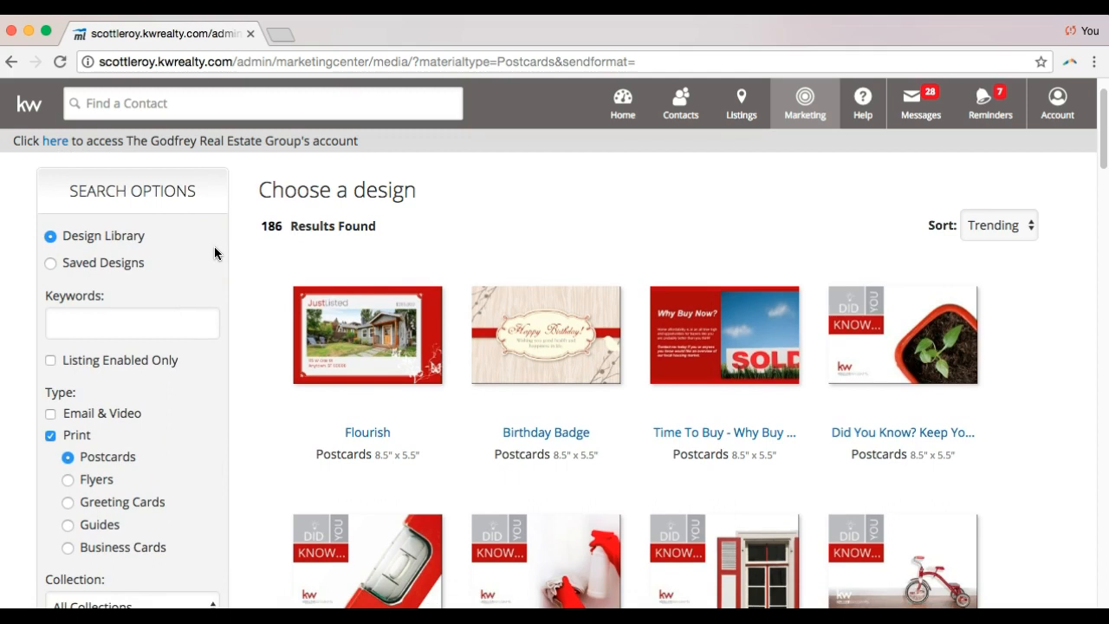
pyautogui.scroll(-1, 214, 246)
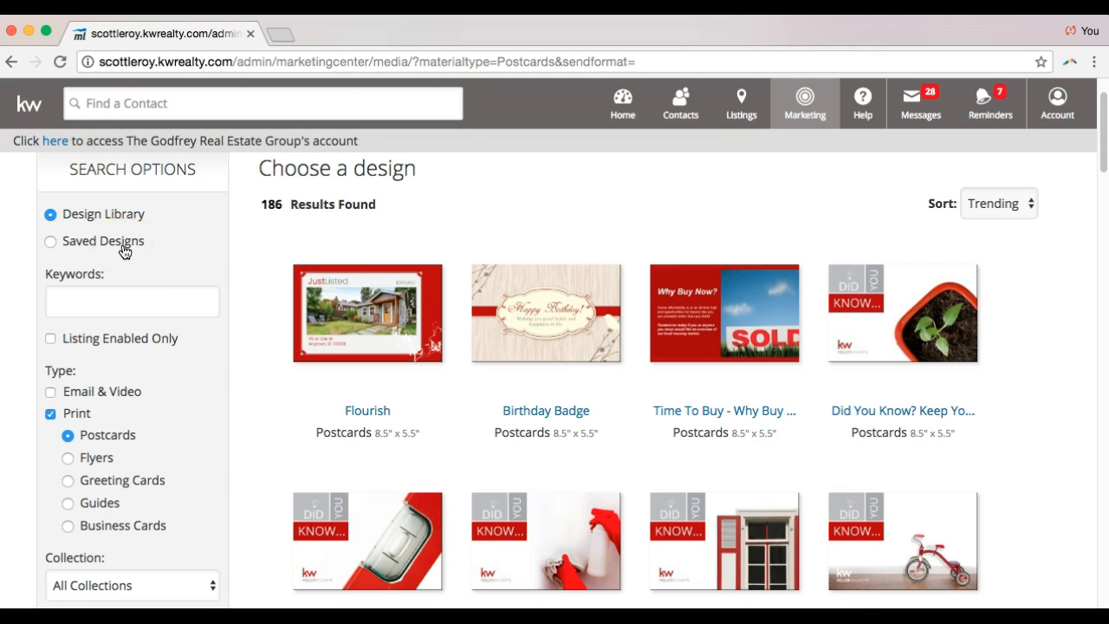
pyautogui.click(124, 251)
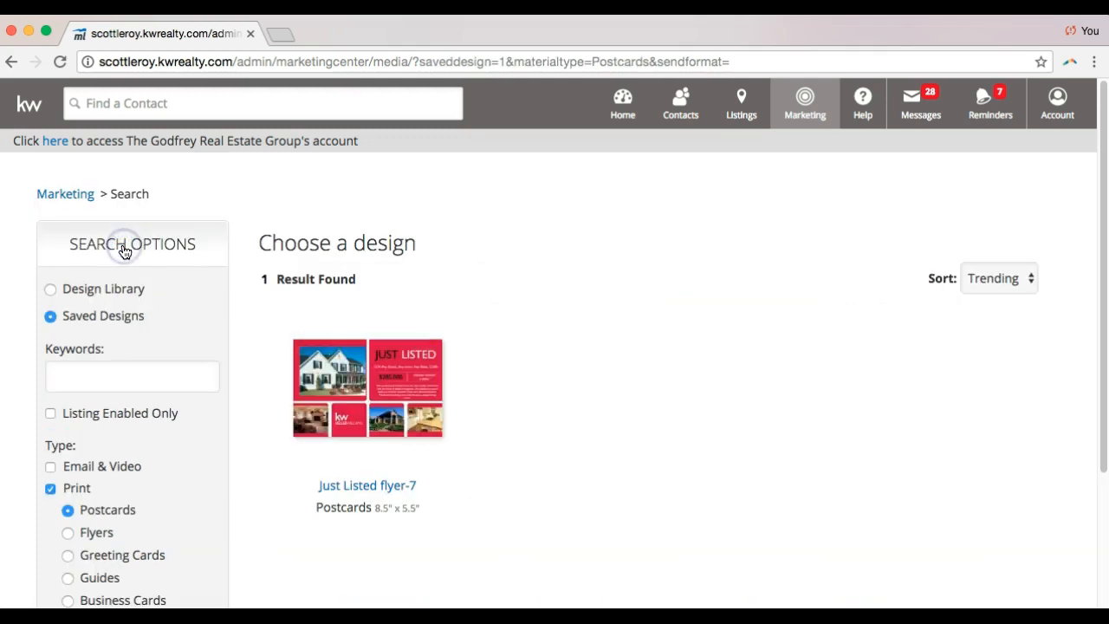
pyautogui.click(92, 291)
pyautogui.scroll(-4, 92, 292)
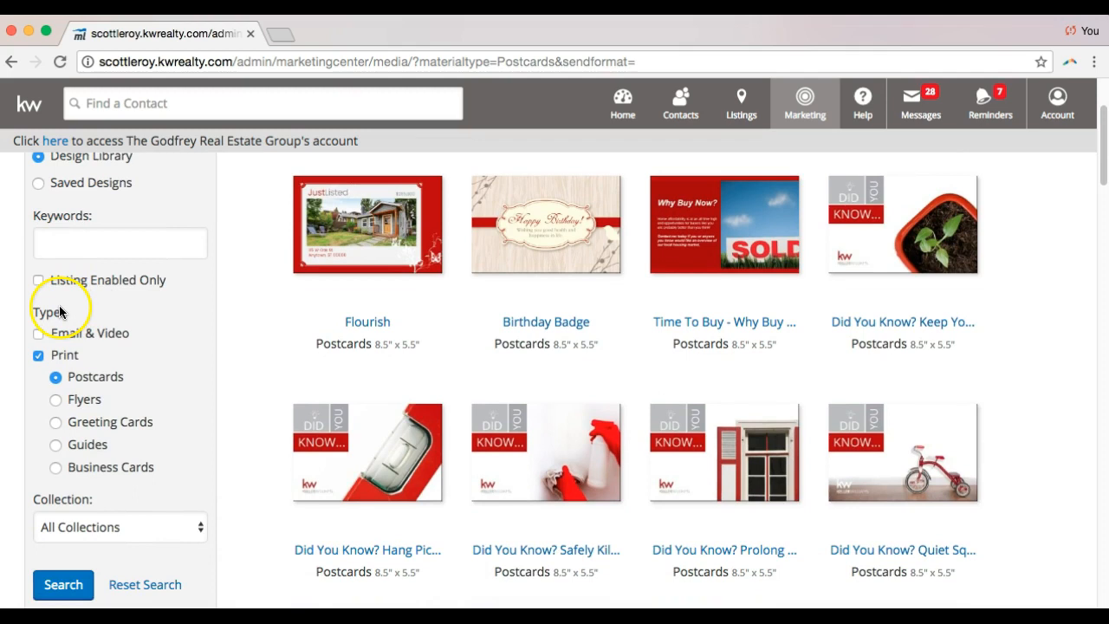
# Turn the Print type filter off and back on for the Design Library search
pyautogui.click(66, 354)
pyautogui.scroll(-2, 62, 382)
pyautogui.click(52, 399)
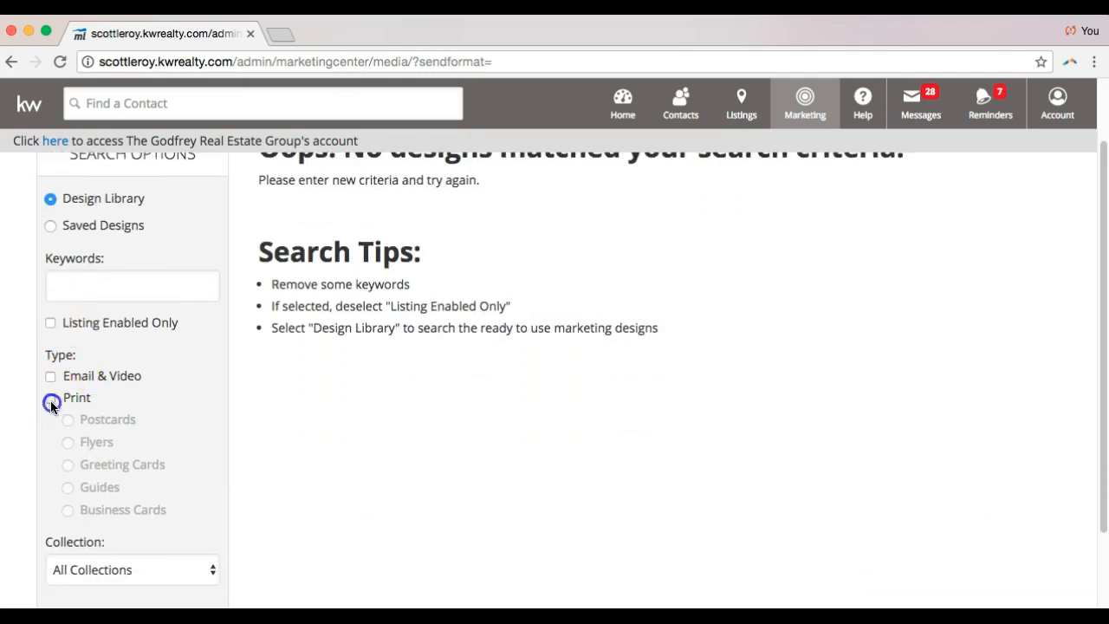
pyautogui.scroll(-3, 51, 400)
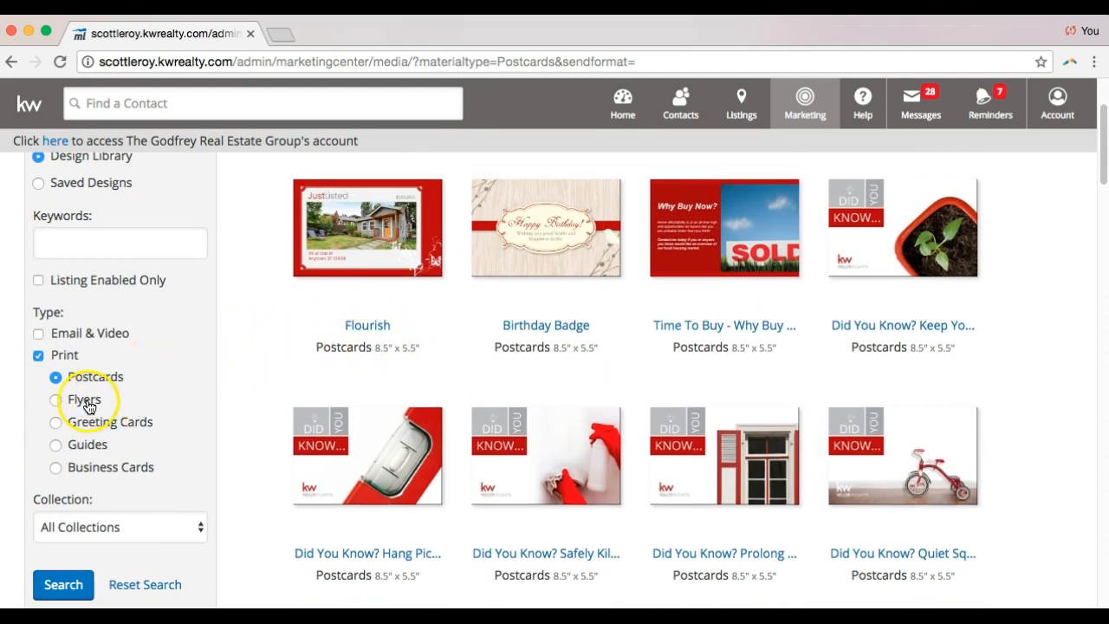
# Browse the print designs by type, covering Flyers, Greeting Cards, Guides and Business Cards
pyautogui.click(55, 400)
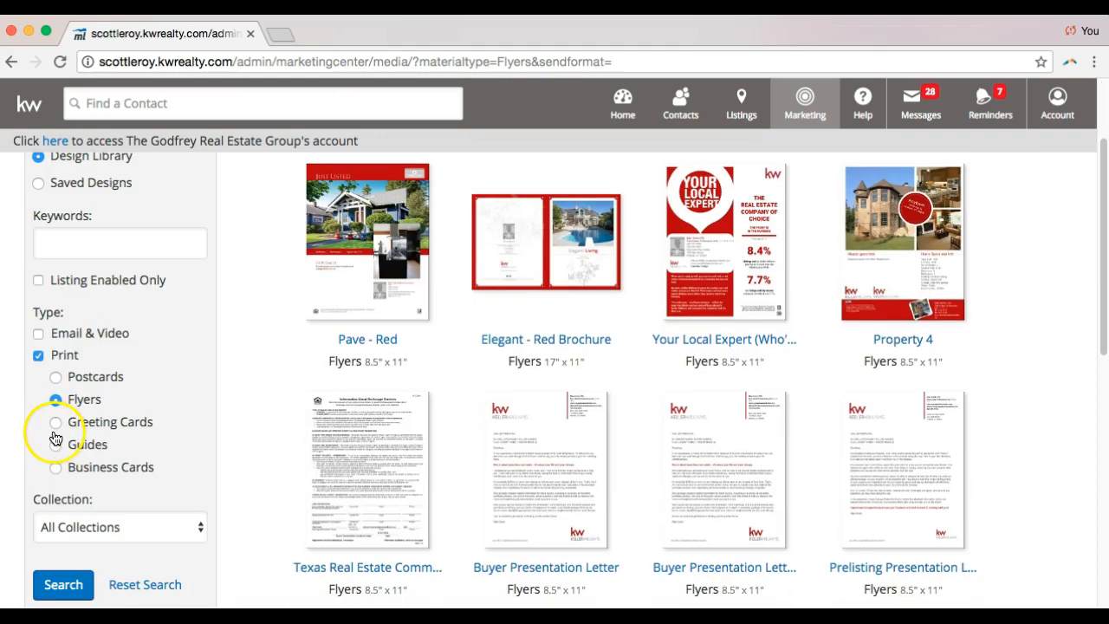
pyautogui.click(55, 425)
pyautogui.click(67, 577)
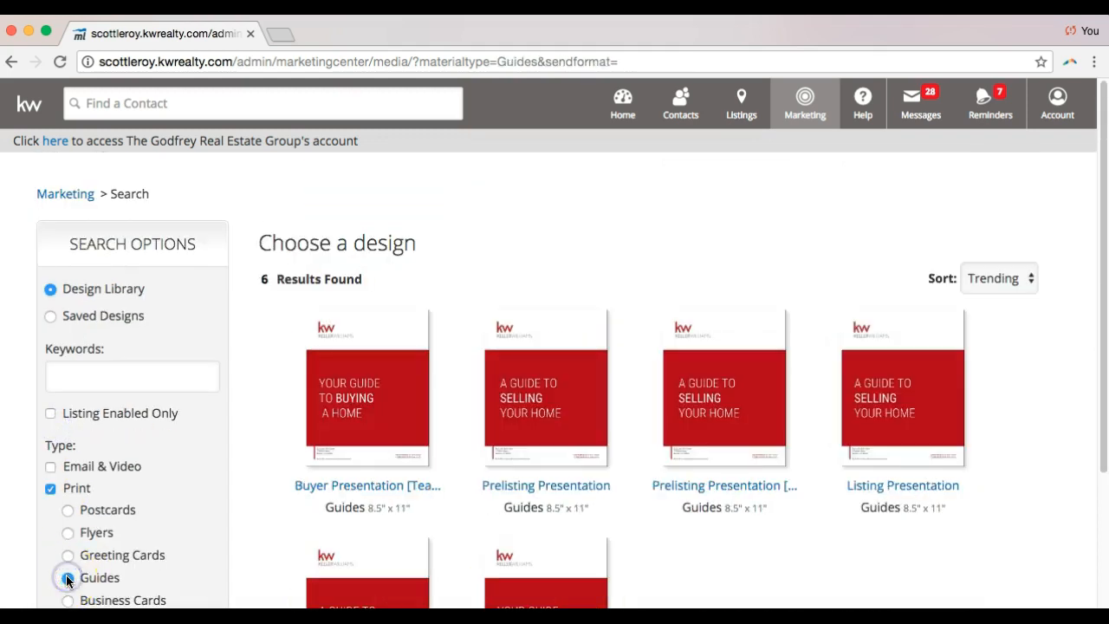
pyautogui.scroll(-3, 66, 574)
pyautogui.click(59, 468)
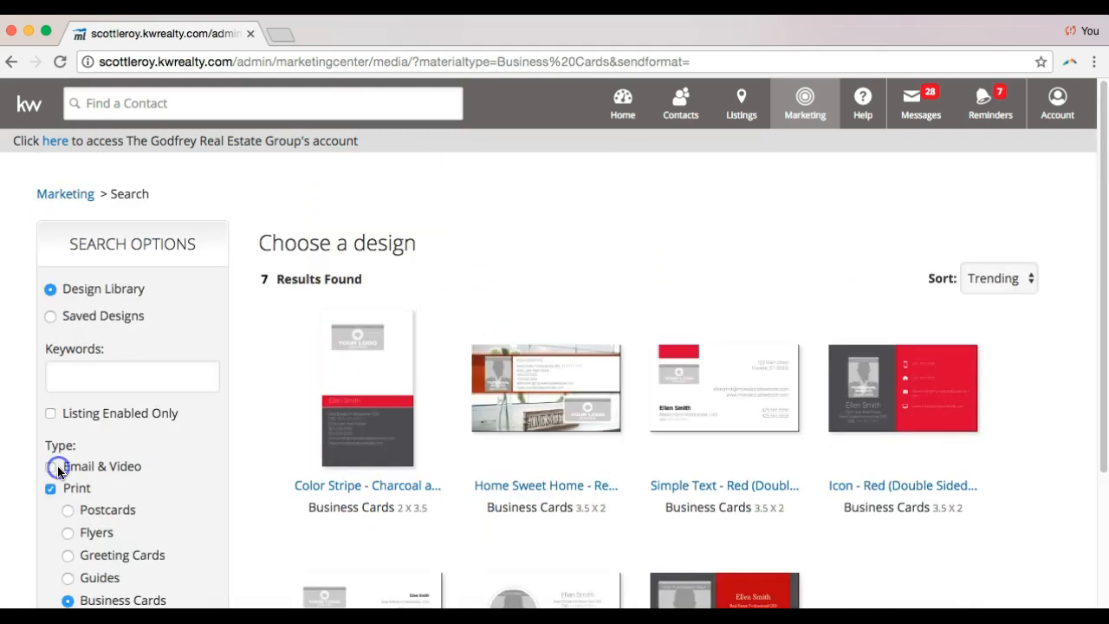
pyautogui.scroll(-3, 58, 472)
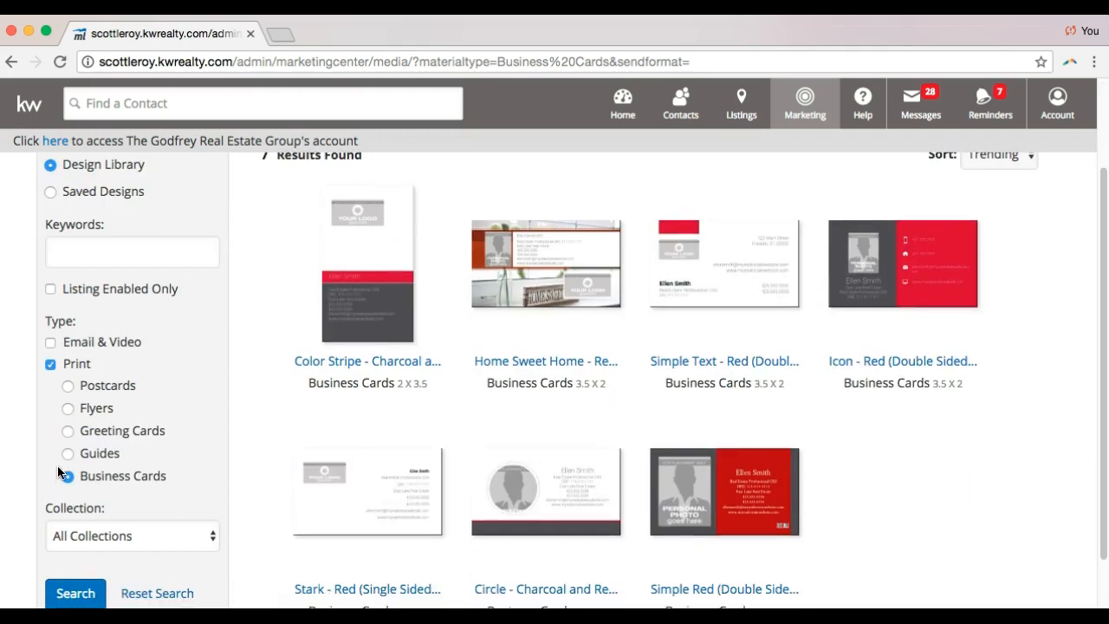
# Filter the print designs to Flyers and open the Property 1 flyer from the results
pyautogui.click(69, 411)
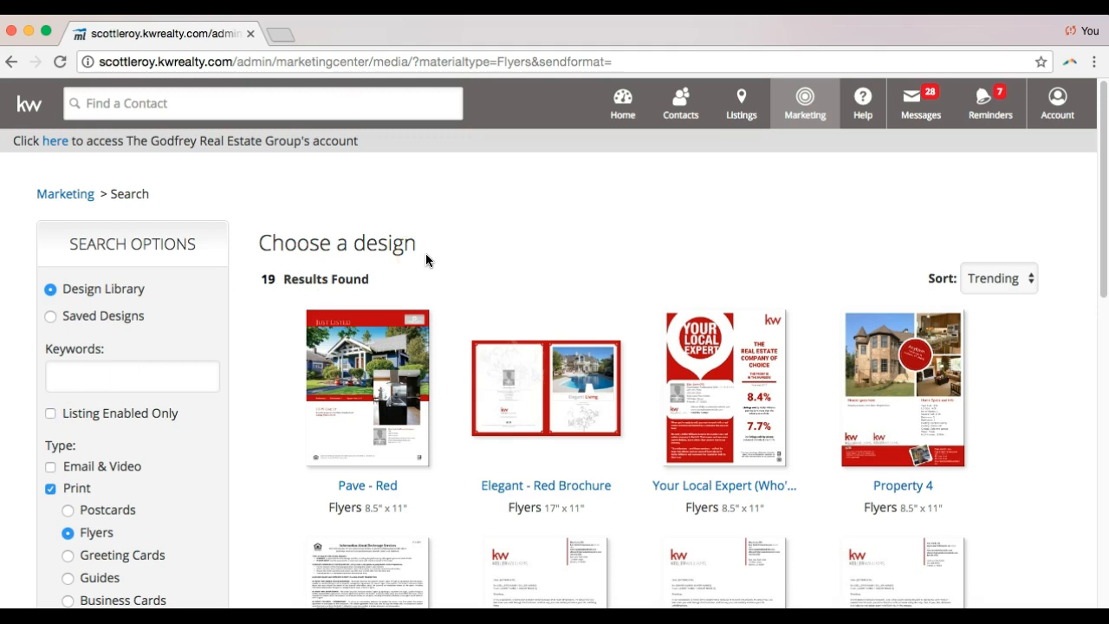
pyautogui.scroll(-5, 425, 257)
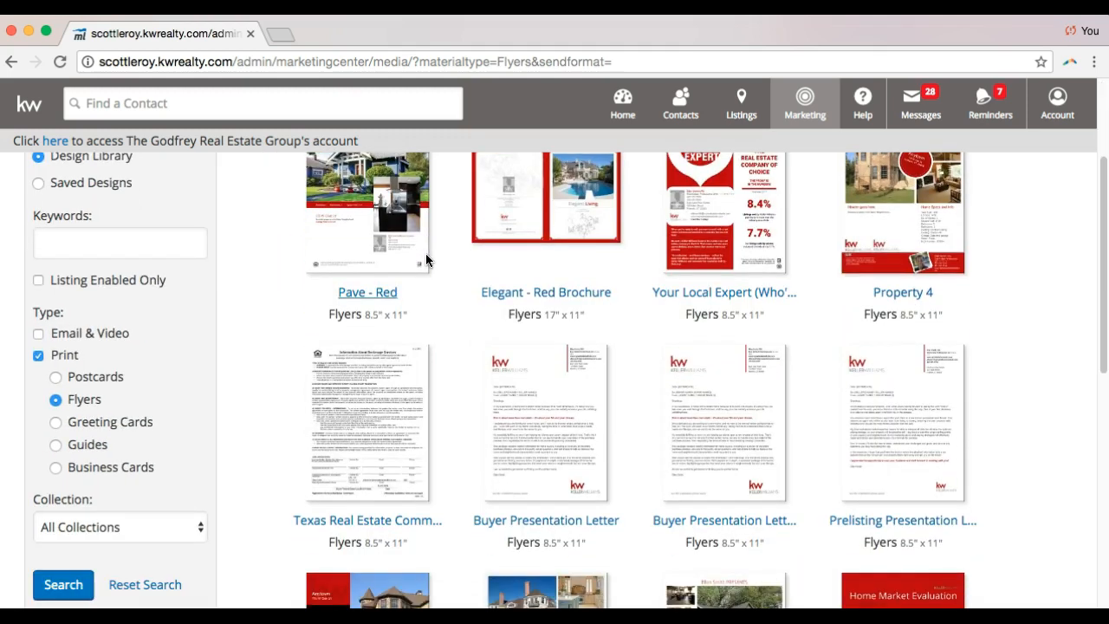
pyautogui.scroll(-5, 417, 295)
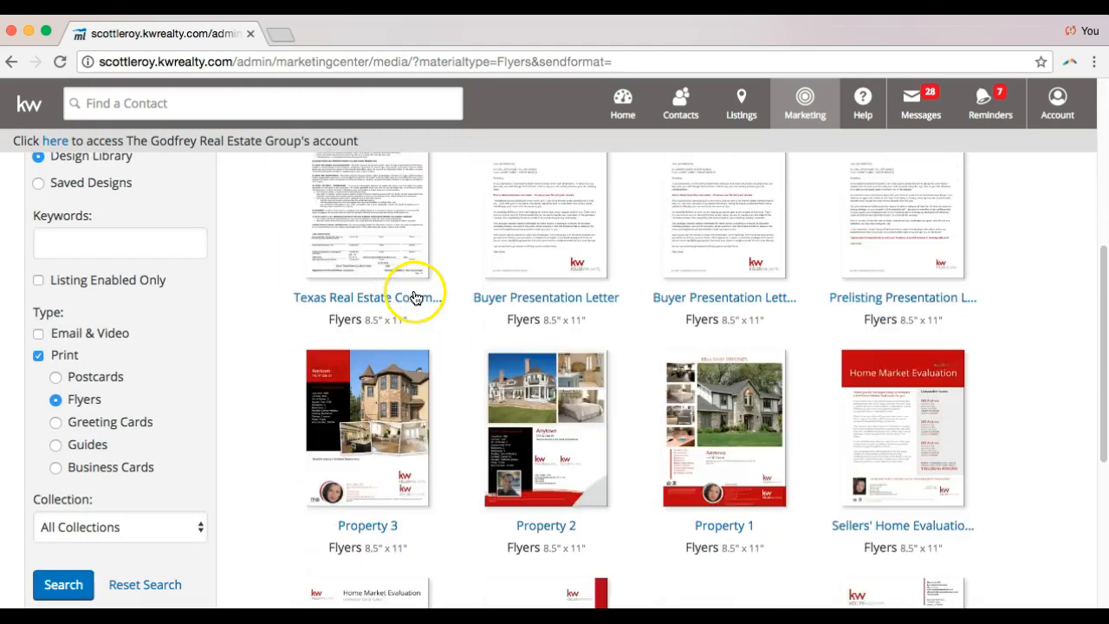
pyautogui.scroll(-8, 398, 308)
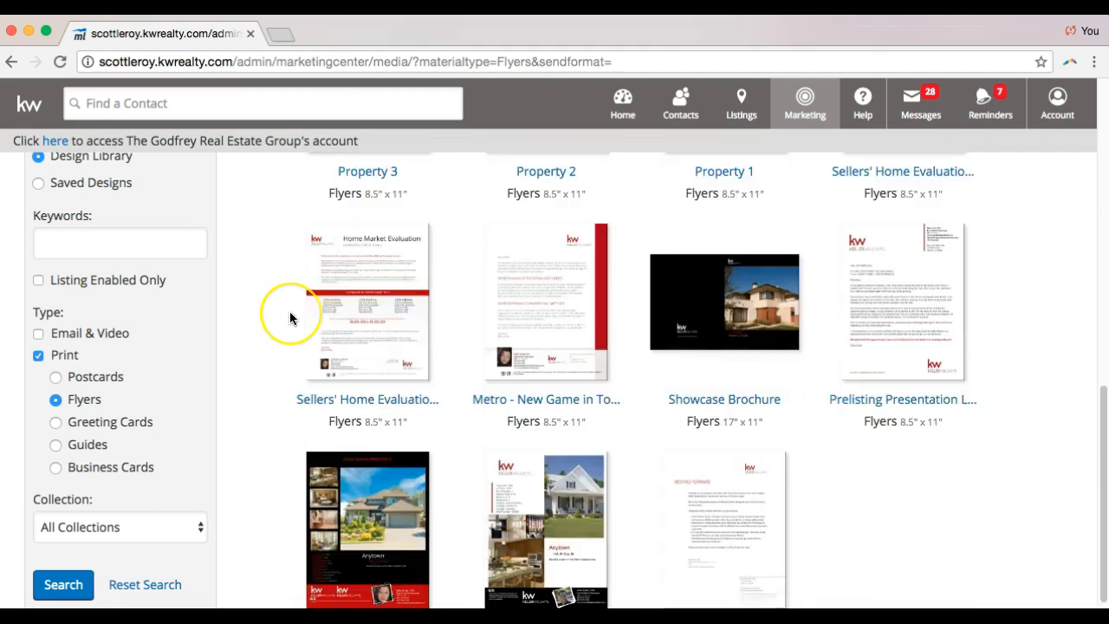
pyautogui.scroll(4, 290, 318)
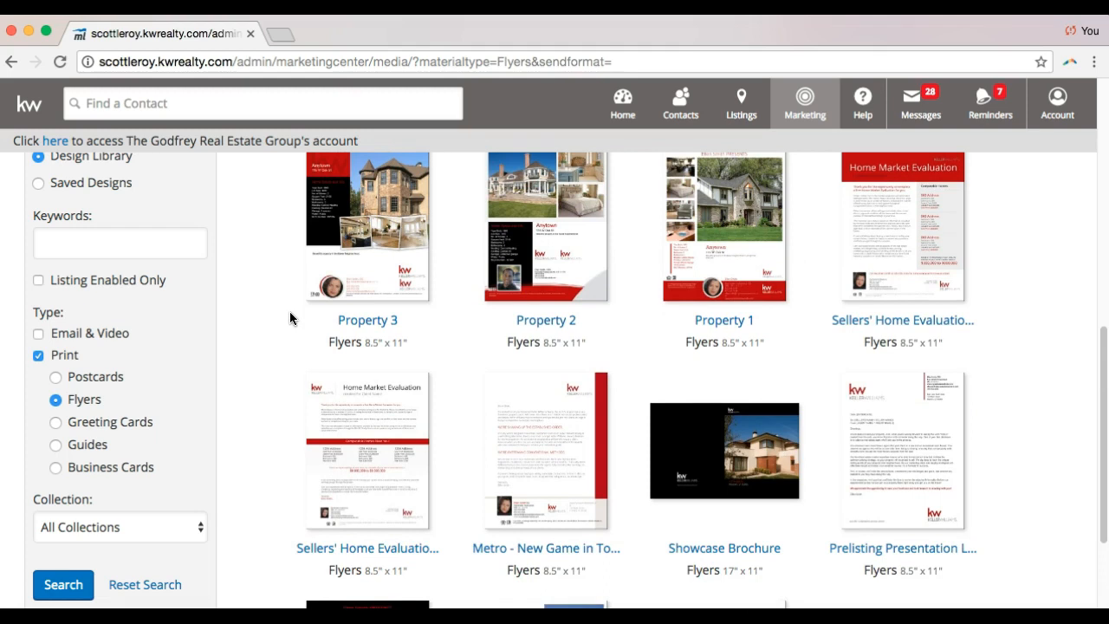
pyautogui.scroll(2, 522, 367)
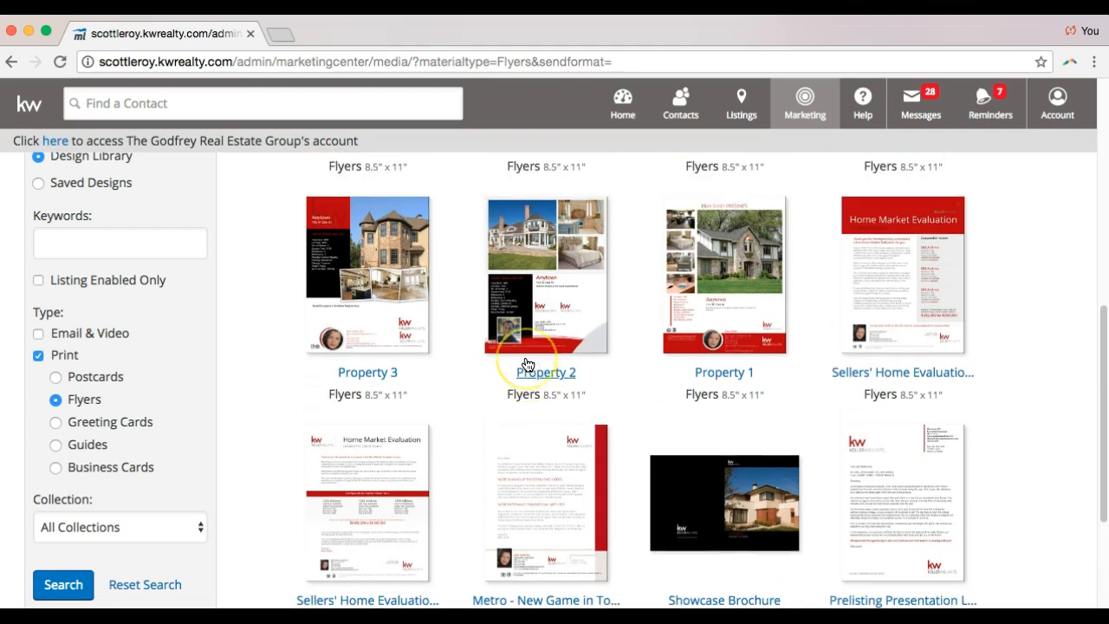
pyautogui.click(742, 310)
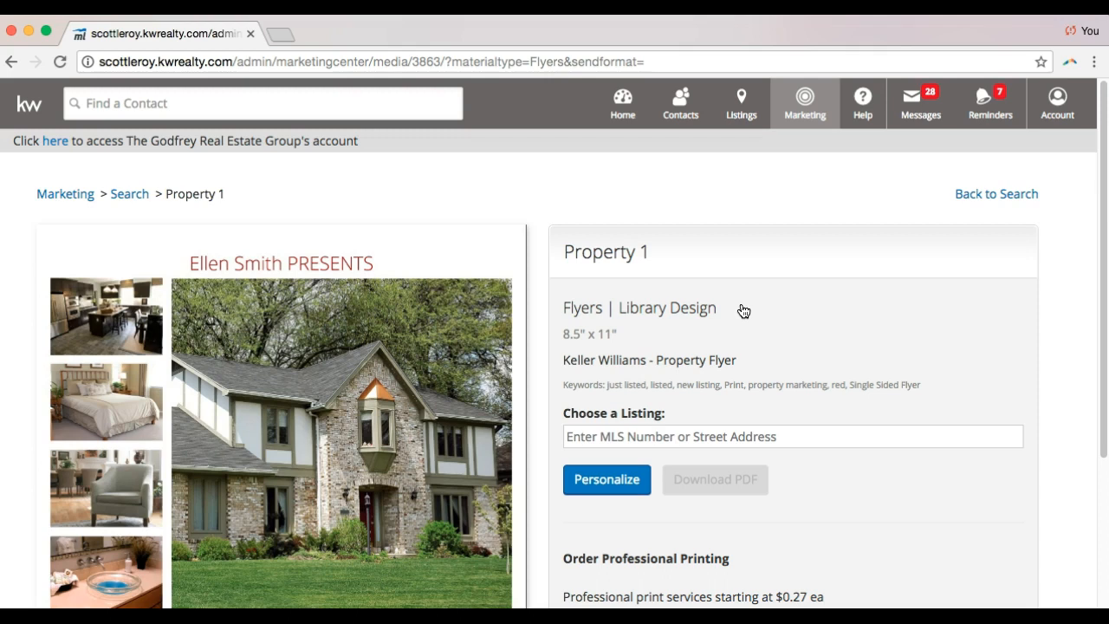
# Open the Property 1 flyer for personalizing without choosing a listing
pyautogui.scroll(-1, 740, 305)
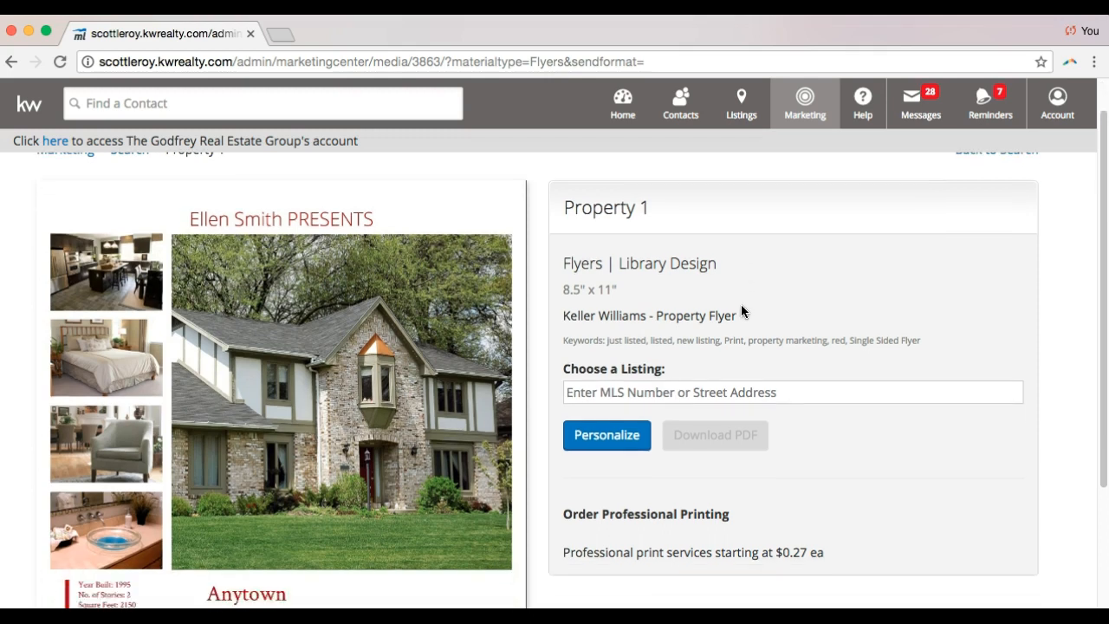
pyautogui.click(649, 393)
pyautogui.scroll(-1, 650, 393)
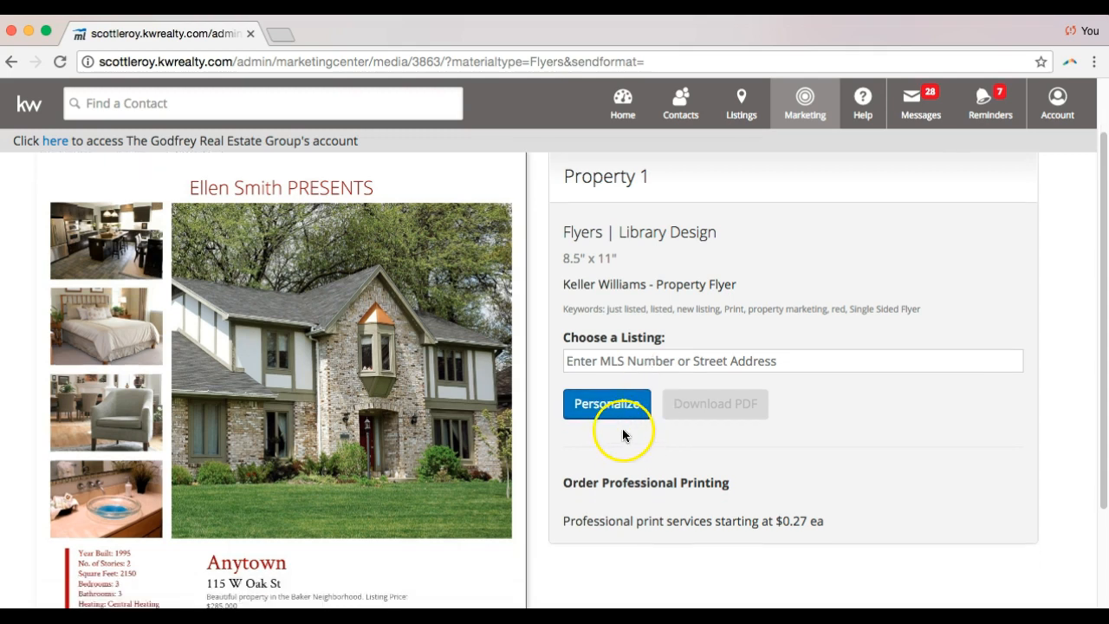
pyautogui.click(608, 404)
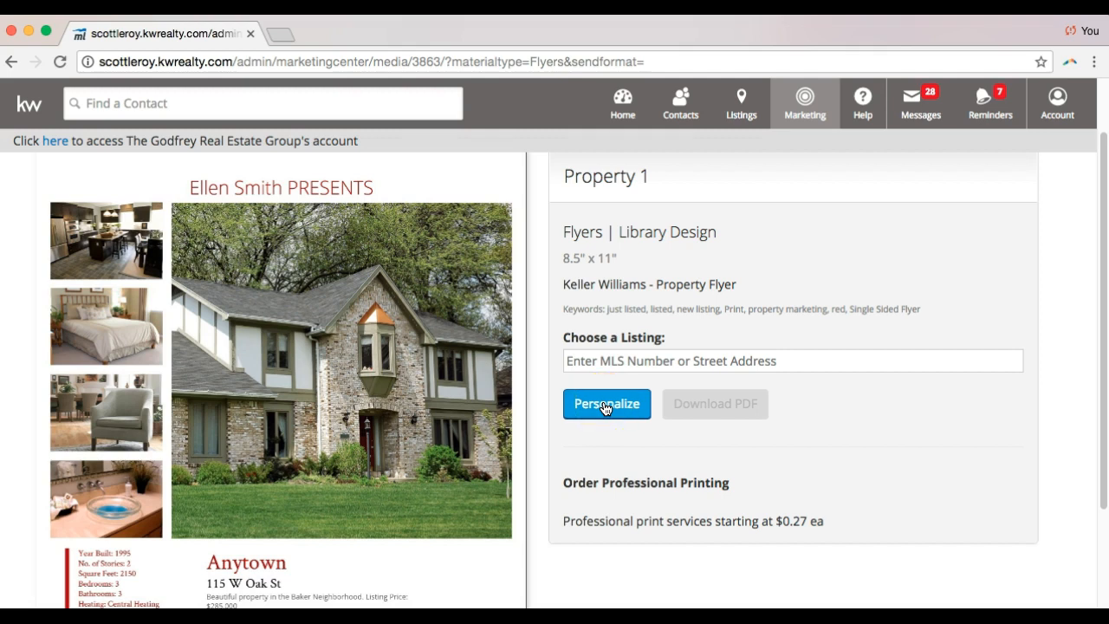
pyautogui.click(606, 408)
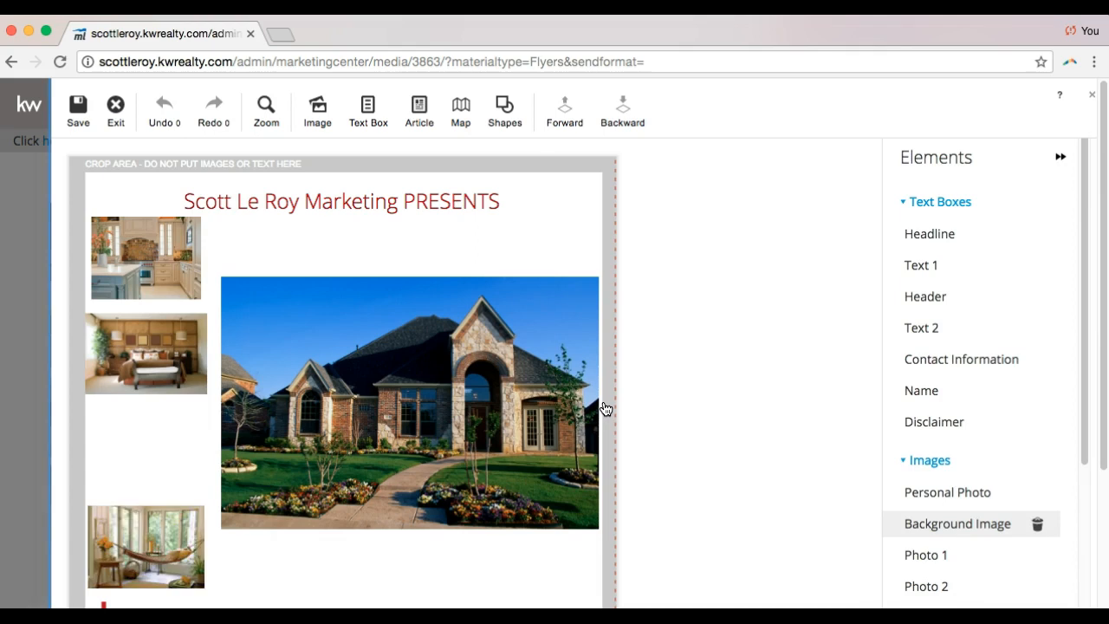
# Nudge the flyer's large house photo and enlarge it slightly from its lower-left corner
pyautogui.scroll(-1, 606, 409)
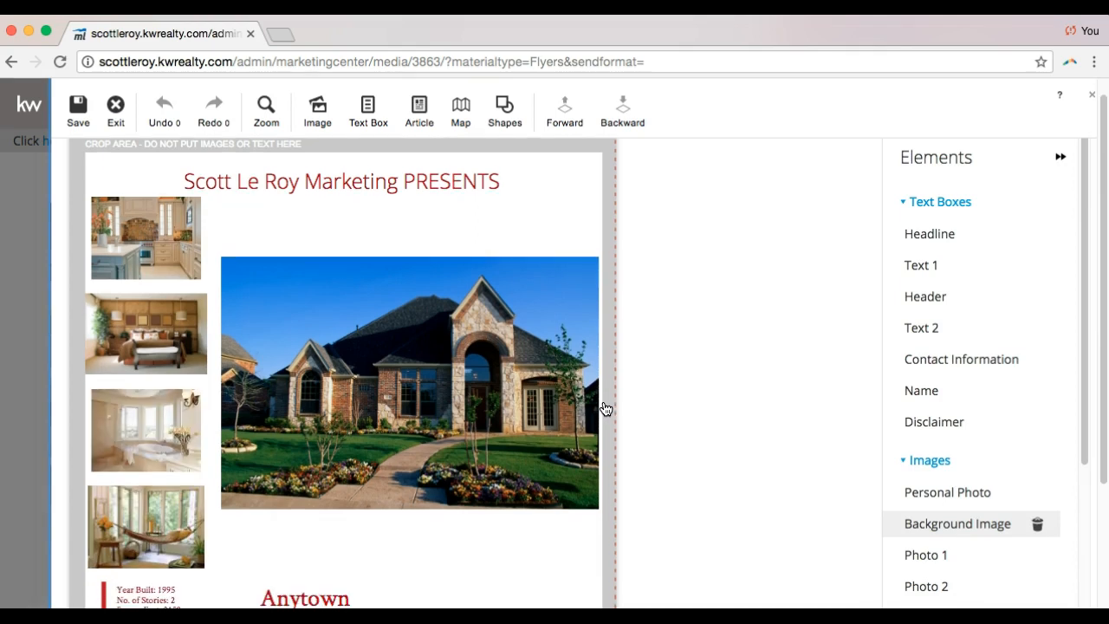
pyautogui.scroll(-5, 606, 408)
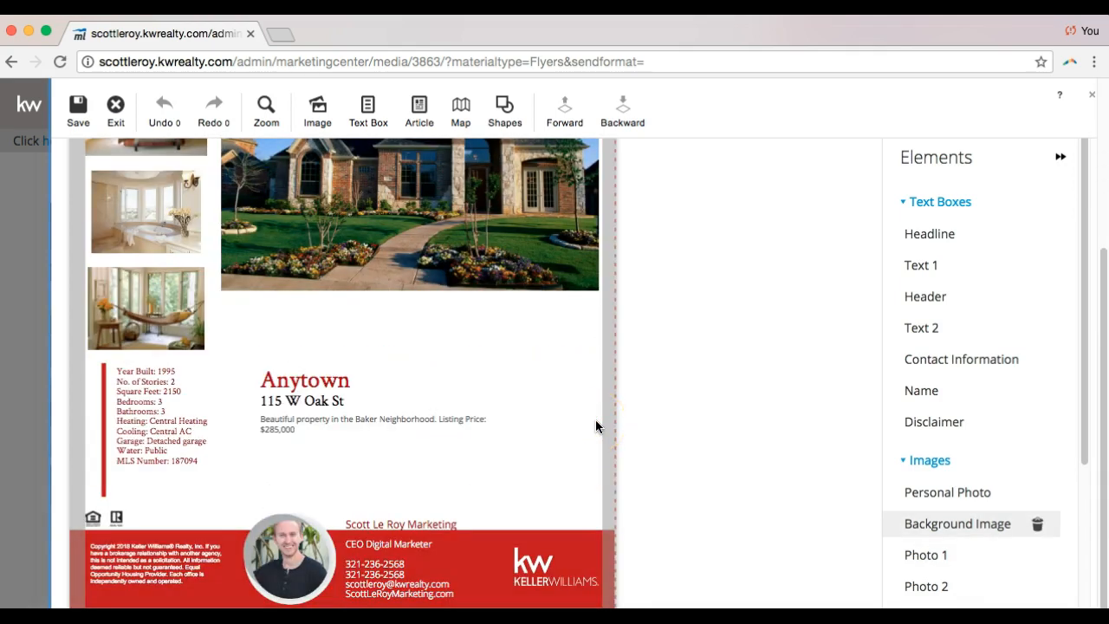
pyautogui.scroll(6, 595, 425)
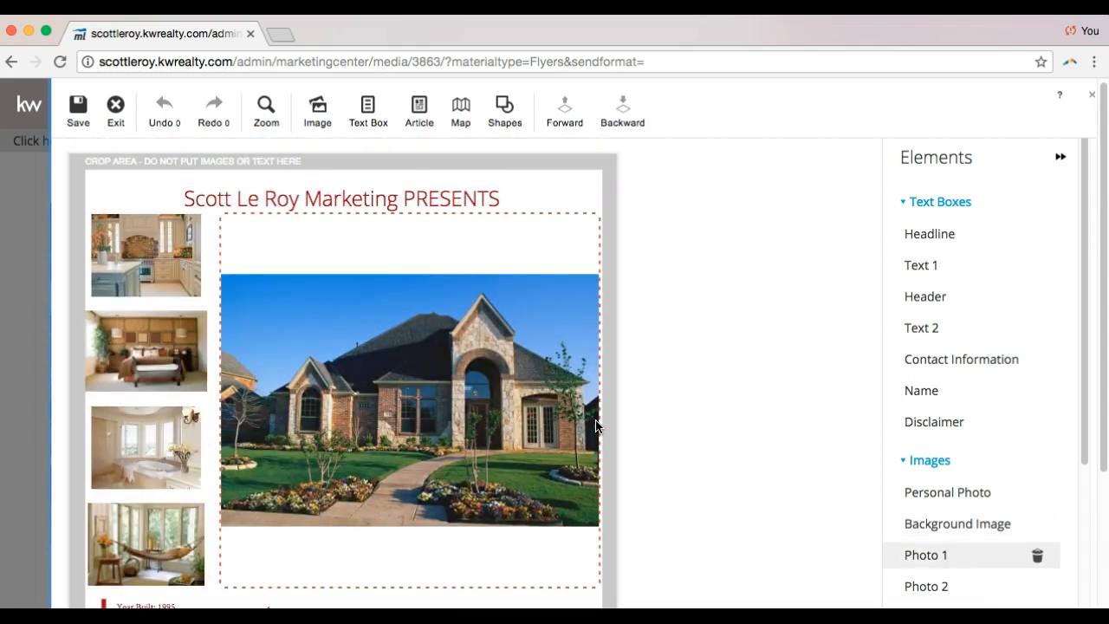
pyautogui.click(359, 446)
pyautogui.scroll(-5, 357, 447)
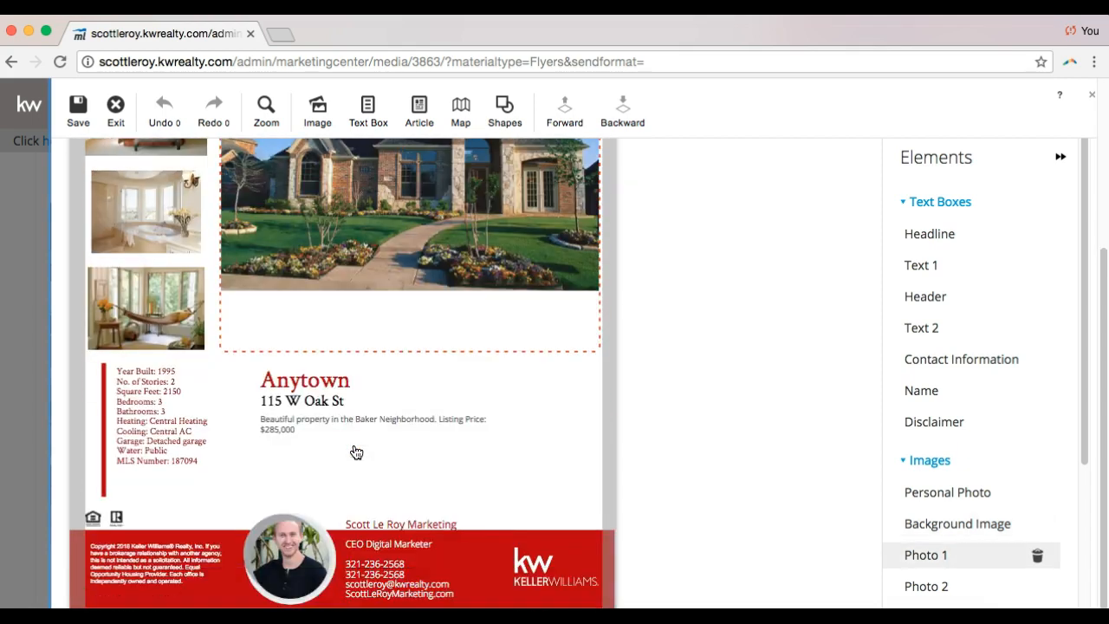
pyautogui.scroll(5, 356, 452)
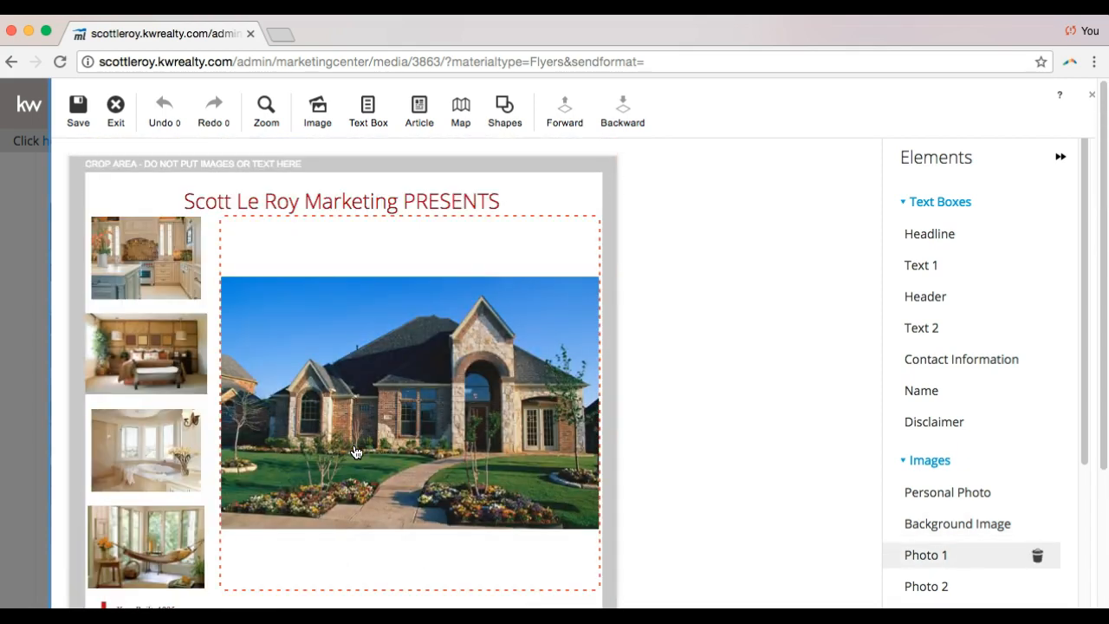
pyautogui.click(395, 413)
pyautogui.scroll(-1, 395, 411)
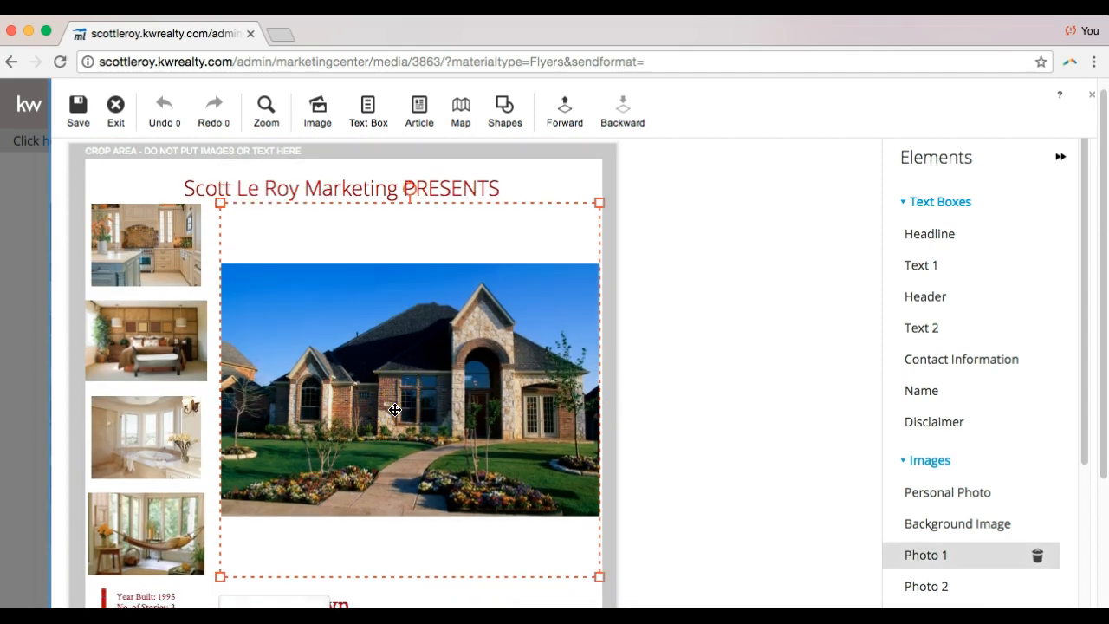
pyautogui.click(437, 361)
pyautogui.moveTo(437, 360)
pyautogui.mouseDown()
pyautogui.moveTo(302, 366)
pyautogui.moveTo(475, 329)
pyautogui.moveTo(422, 356)
pyautogui.moveTo(438, 361)
pyautogui.mouseUp()
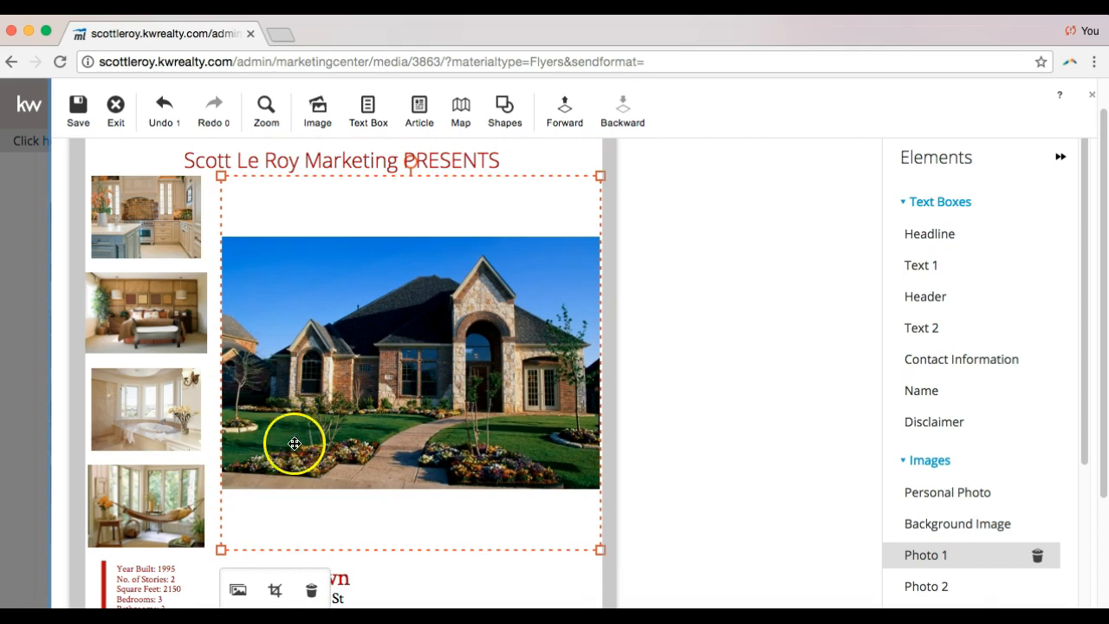
pyautogui.moveTo(226, 549)
pyautogui.mouseDown()
pyautogui.moveTo(321, 477)
pyautogui.moveTo(465, 299)
pyautogui.moveTo(370, 378)
pyautogui.moveTo(198, 587)
pyautogui.moveTo(228, 546)
pyautogui.moveTo(223, 556)
pyautogui.mouseUp()
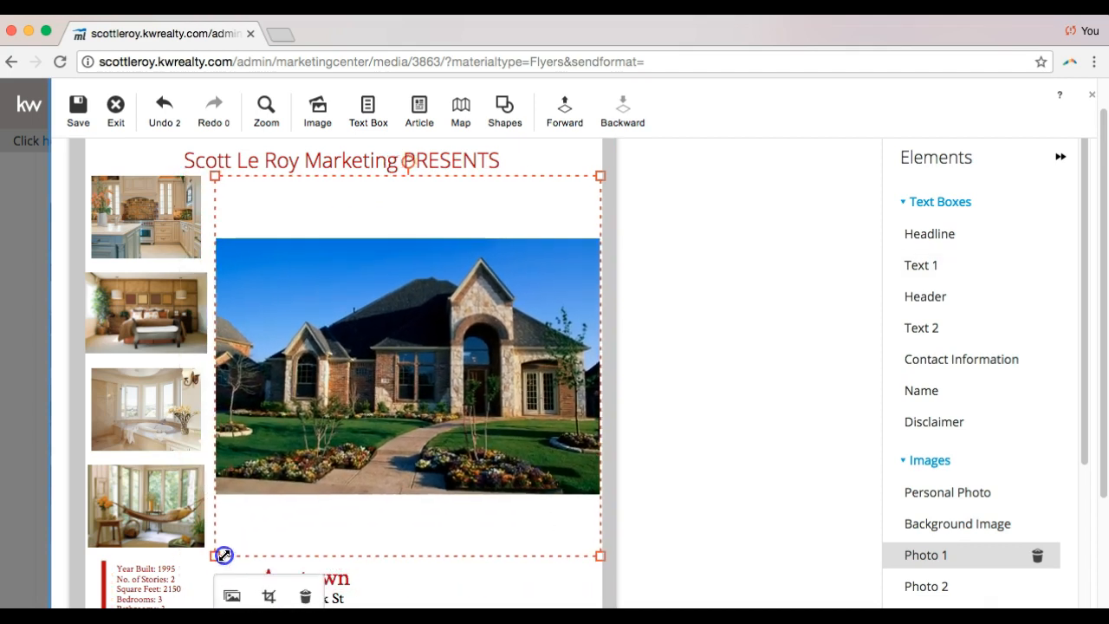
pyautogui.scroll(-3, 223, 555)
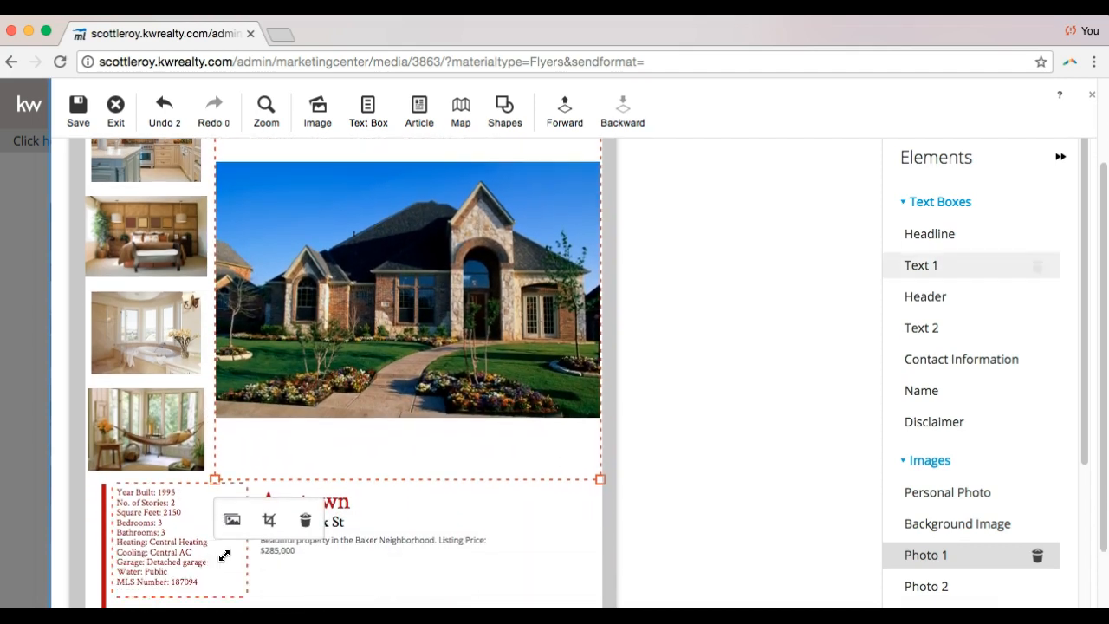
pyautogui.click(270, 519)
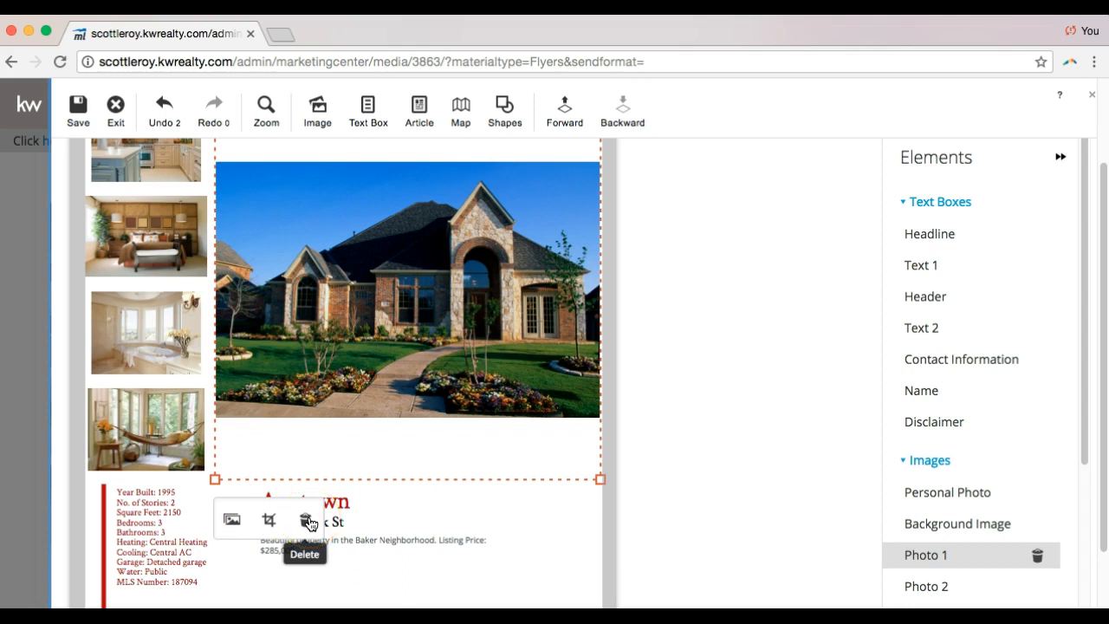
# Start replacing the large house photo and browse the Stock and My Images libraries for a source
pyautogui.click(234, 523)
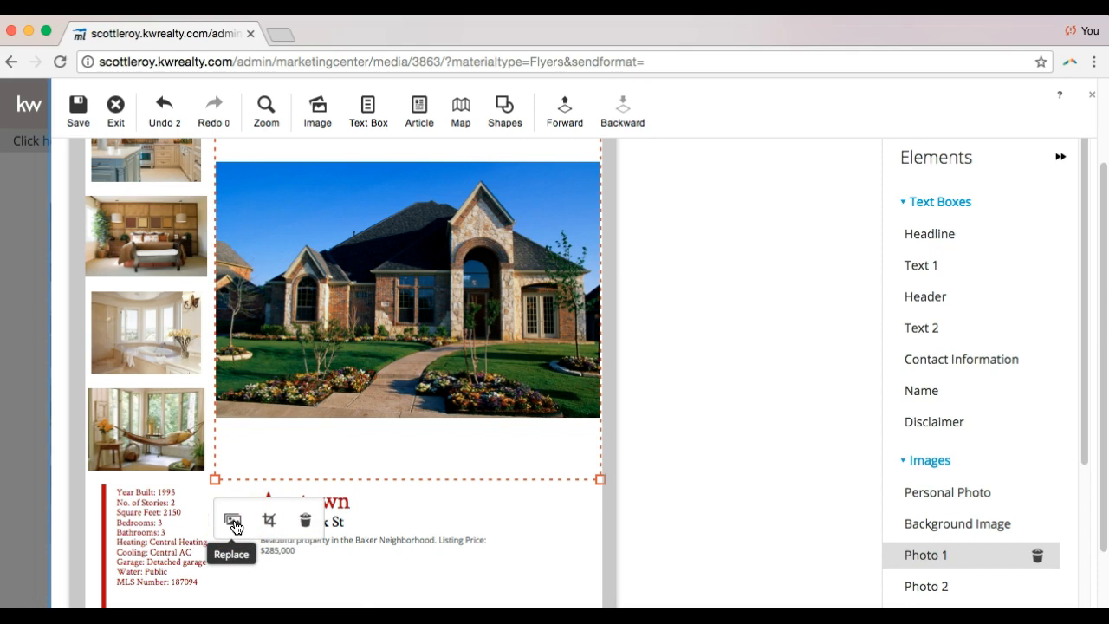
pyautogui.click(234, 523)
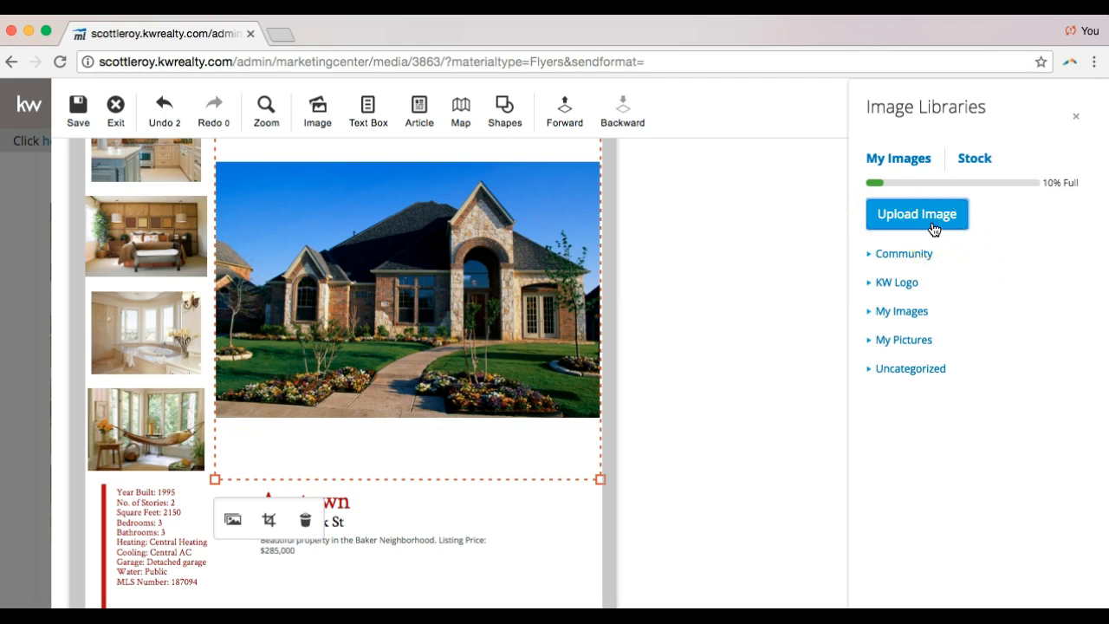
pyautogui.click(974, 160)
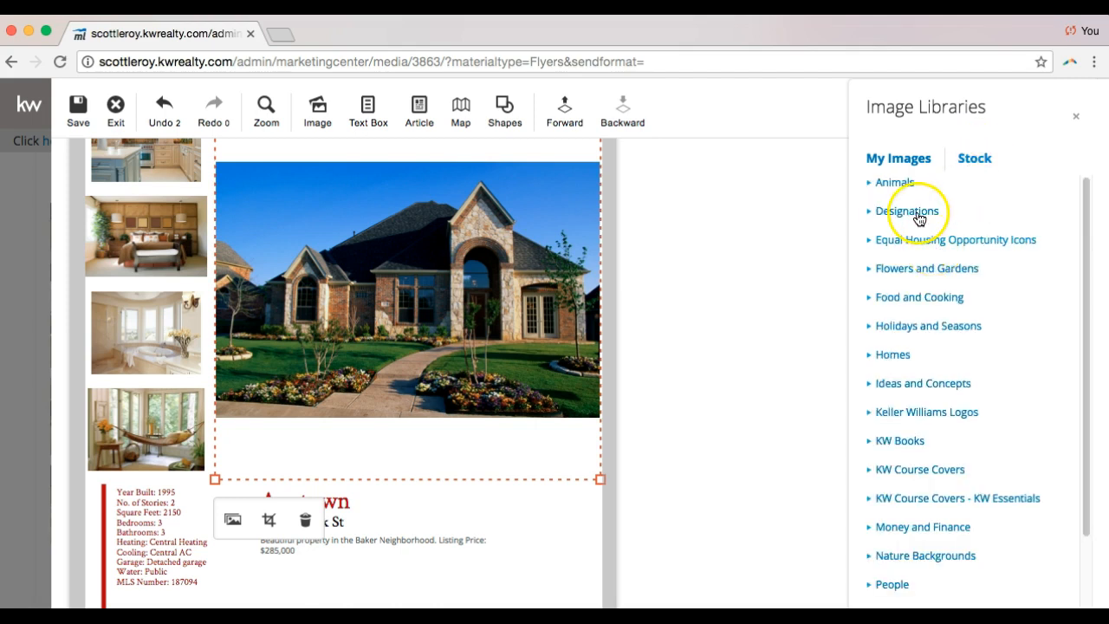
pyautogui.click(908, 160)
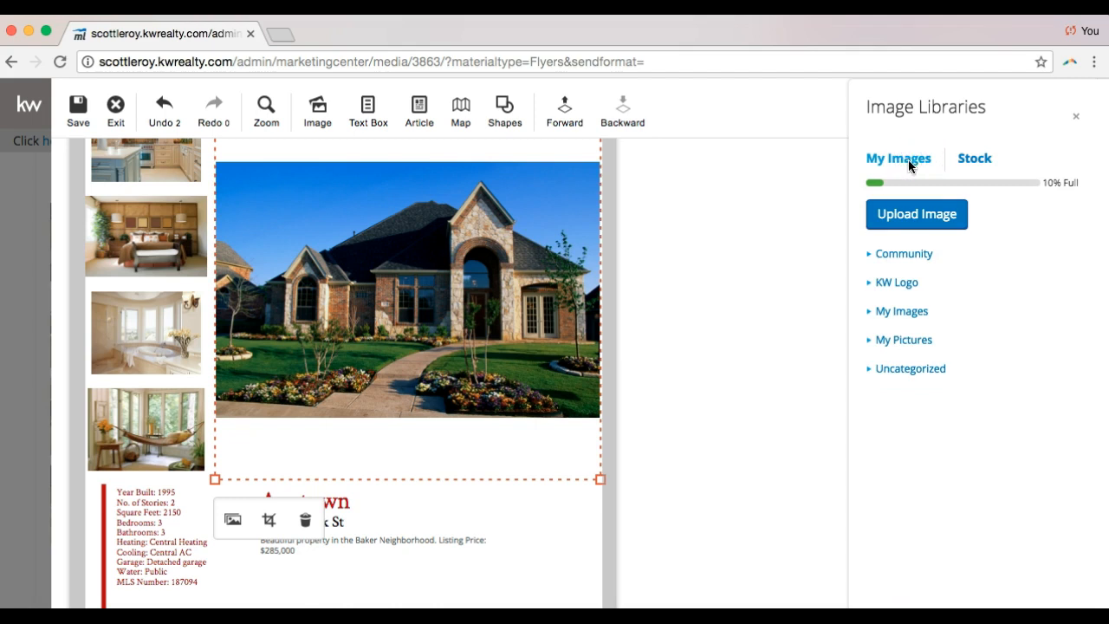
# Upload 954_m.jpeg from the Downloads folder without a category as the large house photo's replacement, and close the image libraries
pyautogui.click(905, 215)
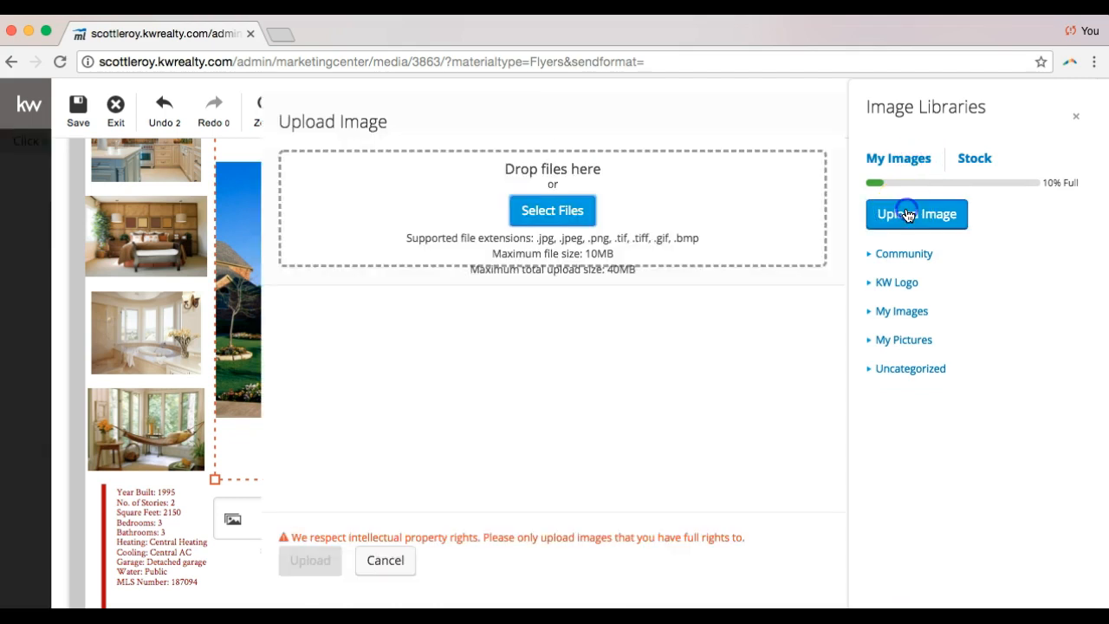
pyautogui.click(534, 214)
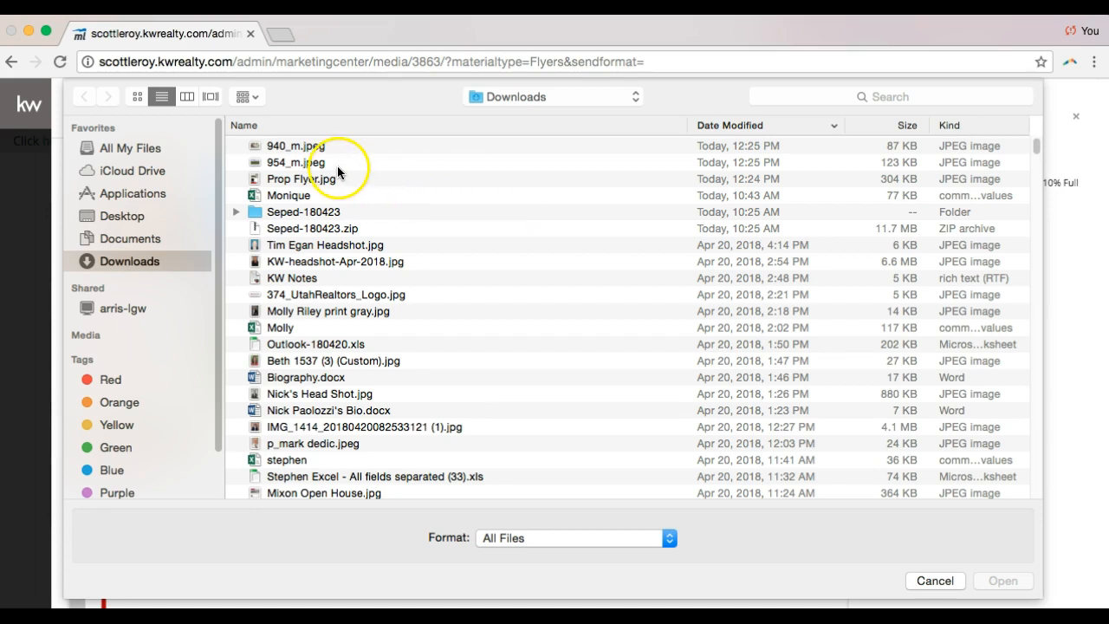
pyautogui.click(315, 167)
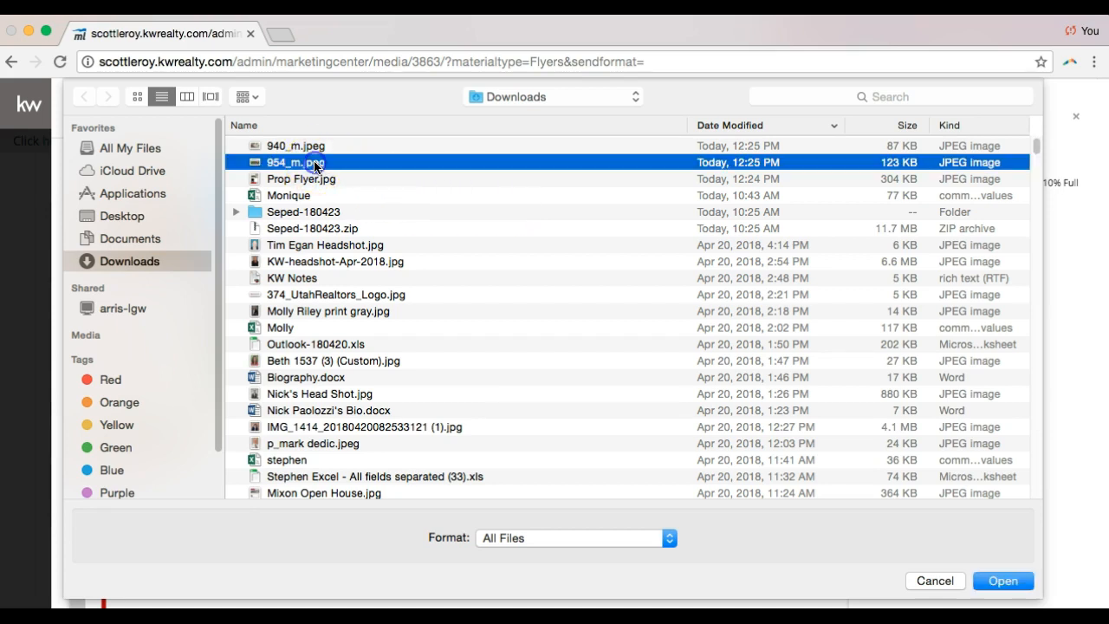
pyautogui.doubleClick(315, 166)
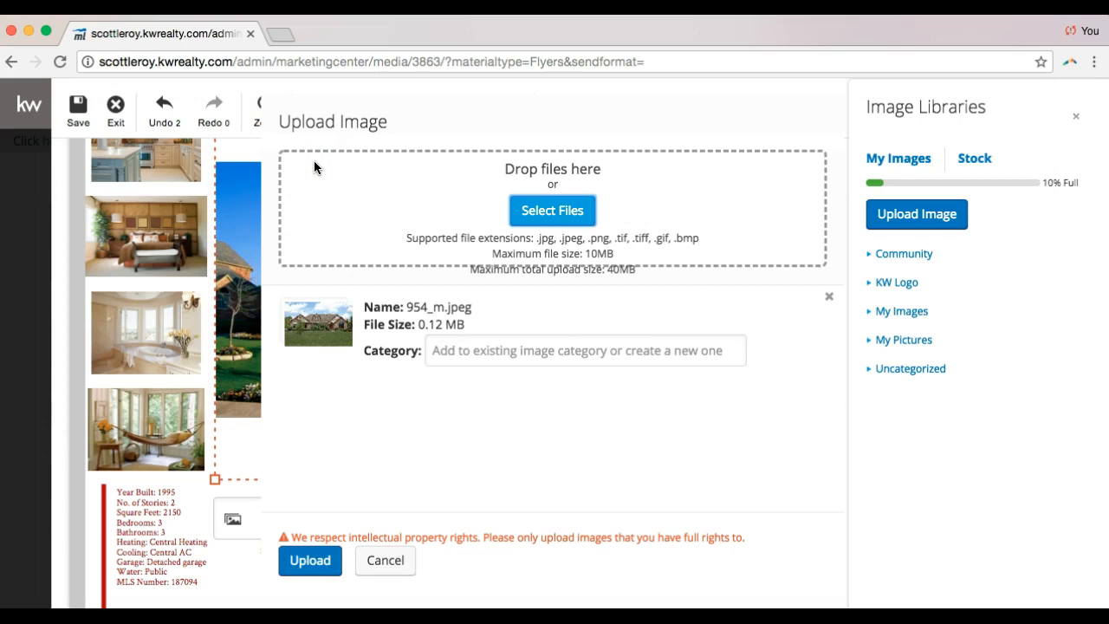
pyautogui.click(313, 562)
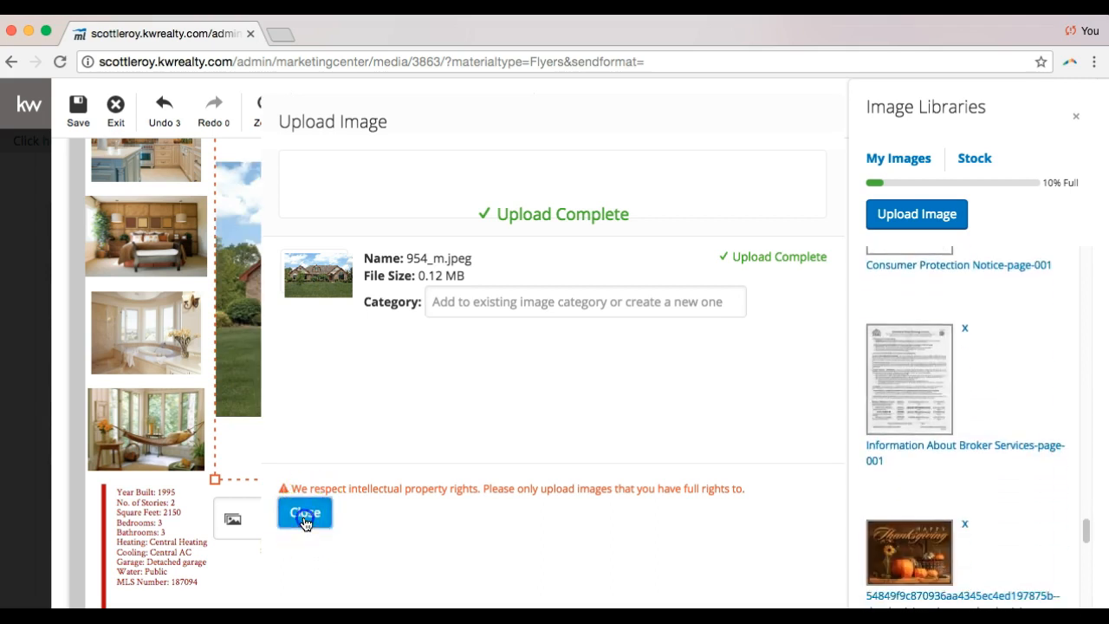
pyautogui.click(305, 516)
pyautogui.scroll(3, 559, 439)
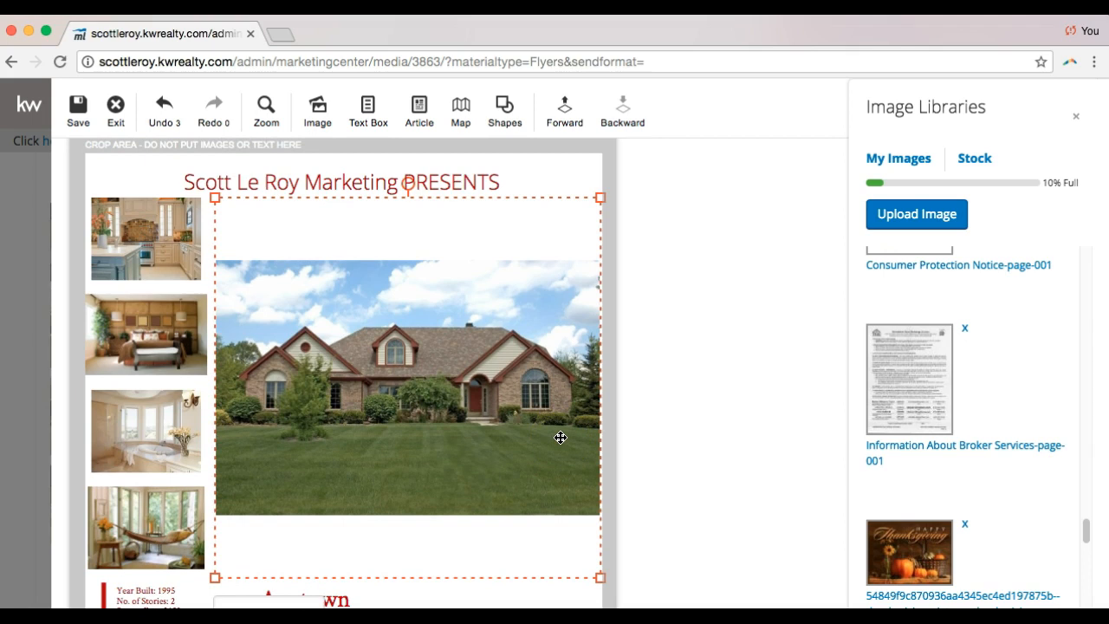
pyautogui.click(574, 428)
pyautogui.click(663, 424)
# Adjust the crop frame of the hammock photo beneath the bathroom photo and apply the crop
pyautogui.scroll(-2, 664, 424)
pyautogui.click(275, 517)
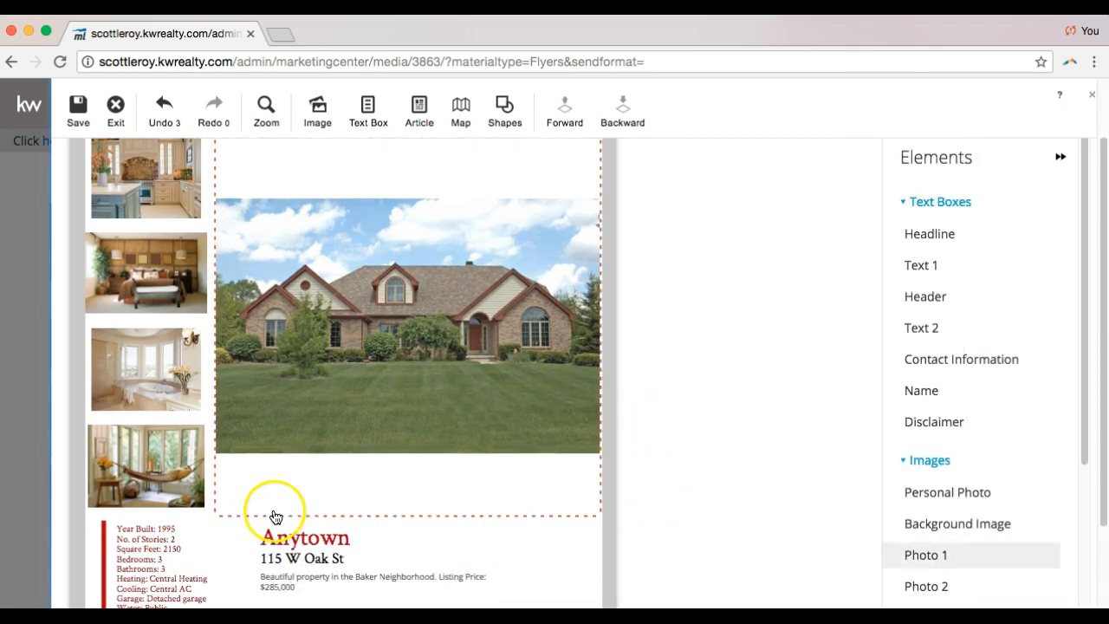
pyautogui.click(185, 462)
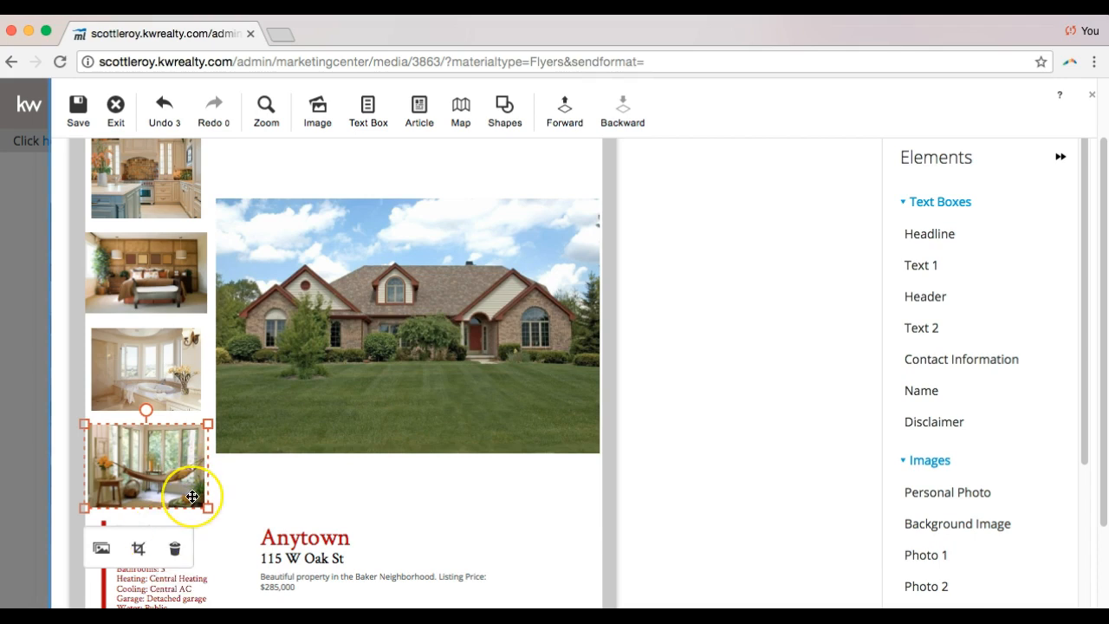
pyautogui.click(137, 548)
pyautogui.moveTo(638, 431); pyautogui.dragTo(668, 431)
pyautogui.moveTo(725, 454); pyautogui.dragTo(759, 495)
pyautogui.moveTo(351, 491); pyautogui.dragTo(314, 490)
pyautogui.moveTo(421, 430); pyautogui.dragTo(415, 422)
pyautogui.click(327, 552)
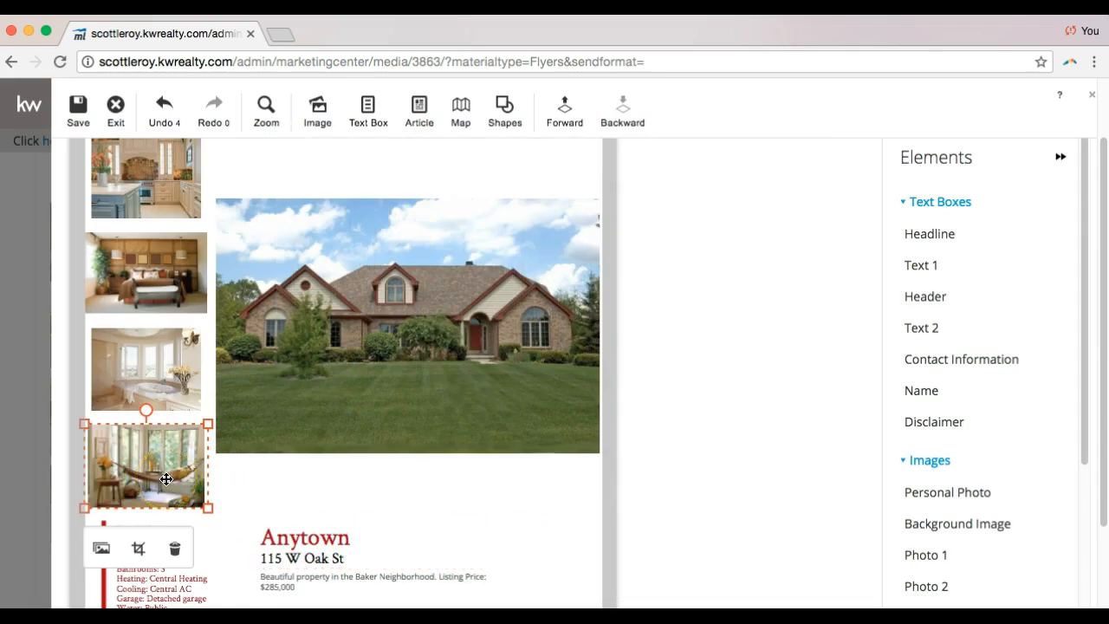
# Delete the hammock photo from the flyer and undo the deletion
pyautogui.scroll(-1, 165, 479)
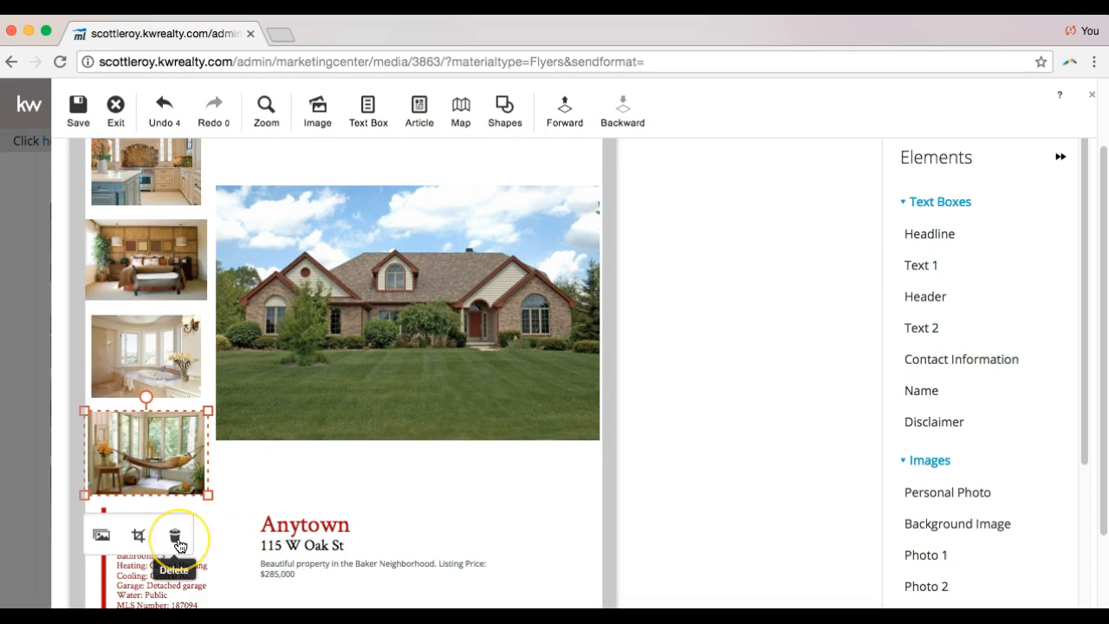
pyautogui.click(176, 539)
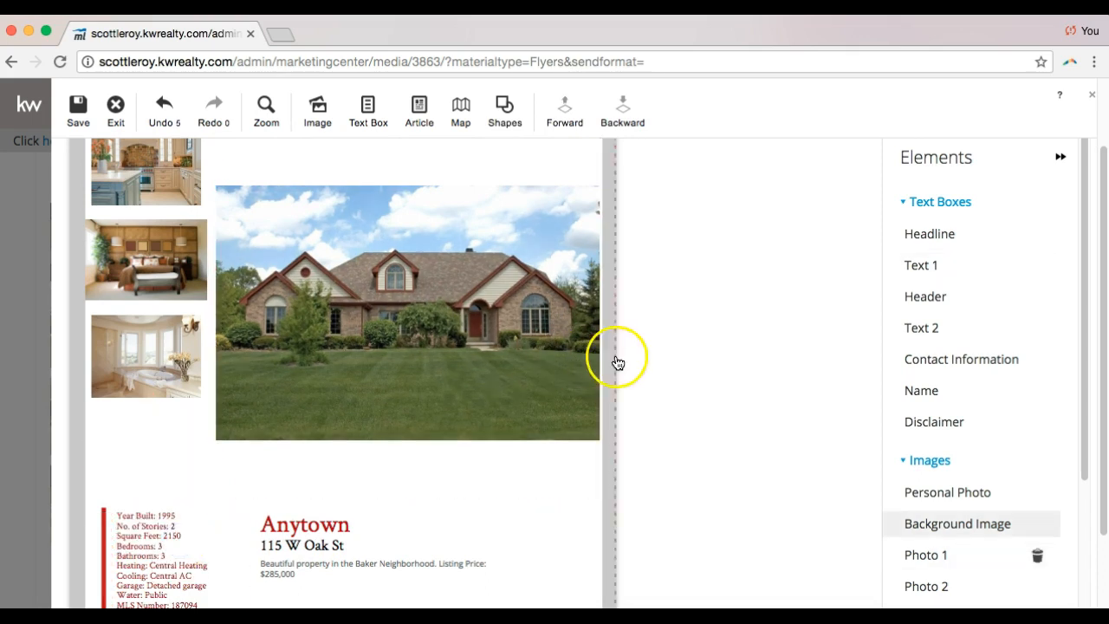
pyautogui.scroll(3, 648, 350)
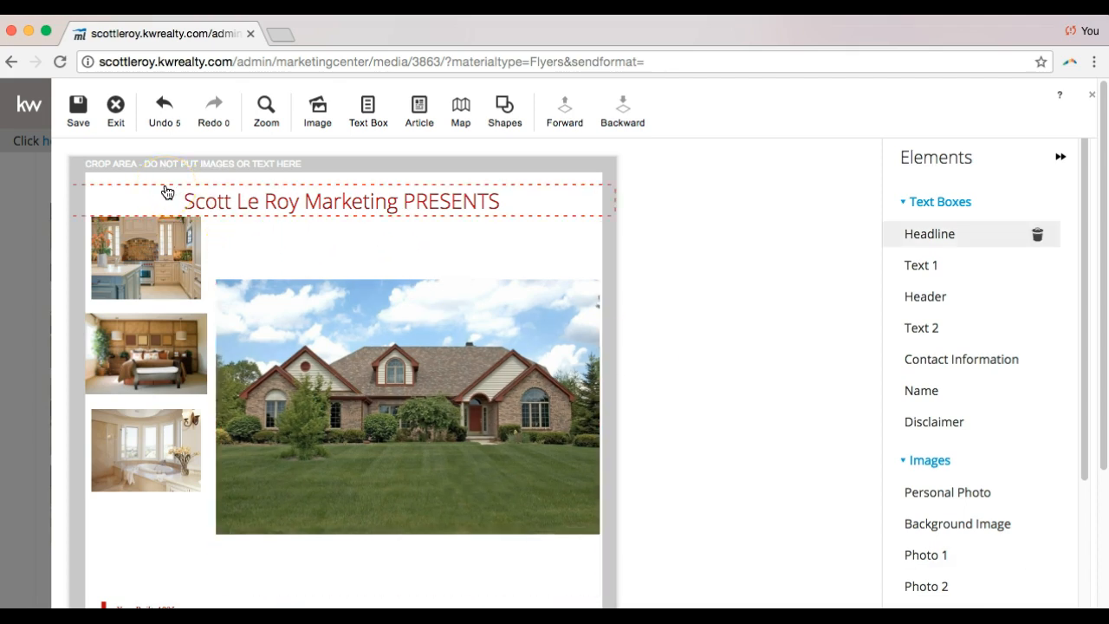
pyautogui.click(173, 121)
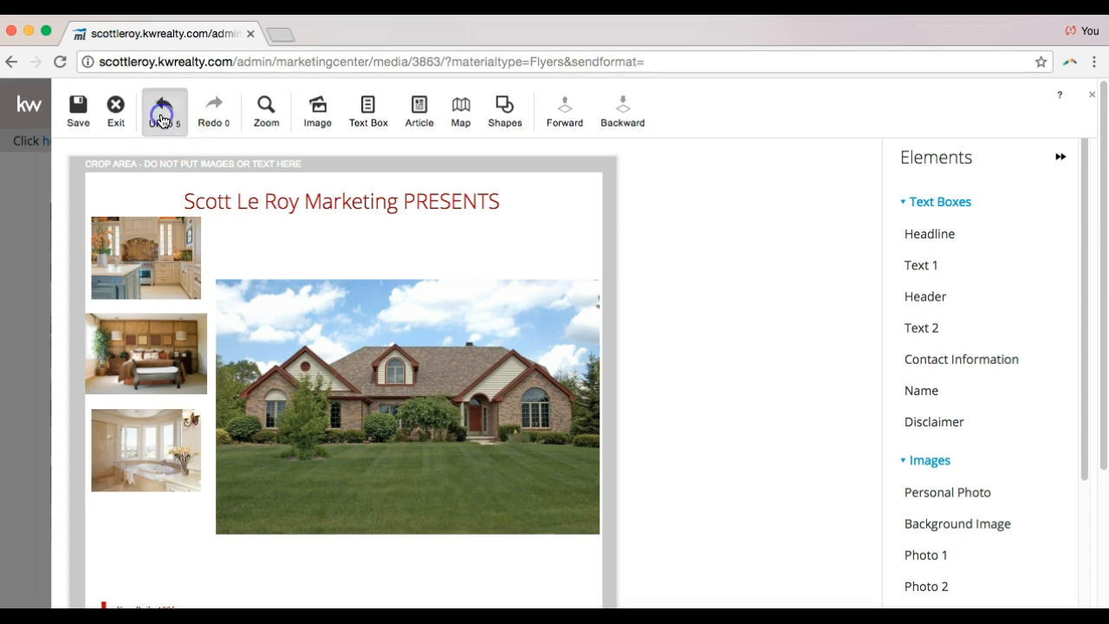
pyautogui.scroll(-4, 147, 349)
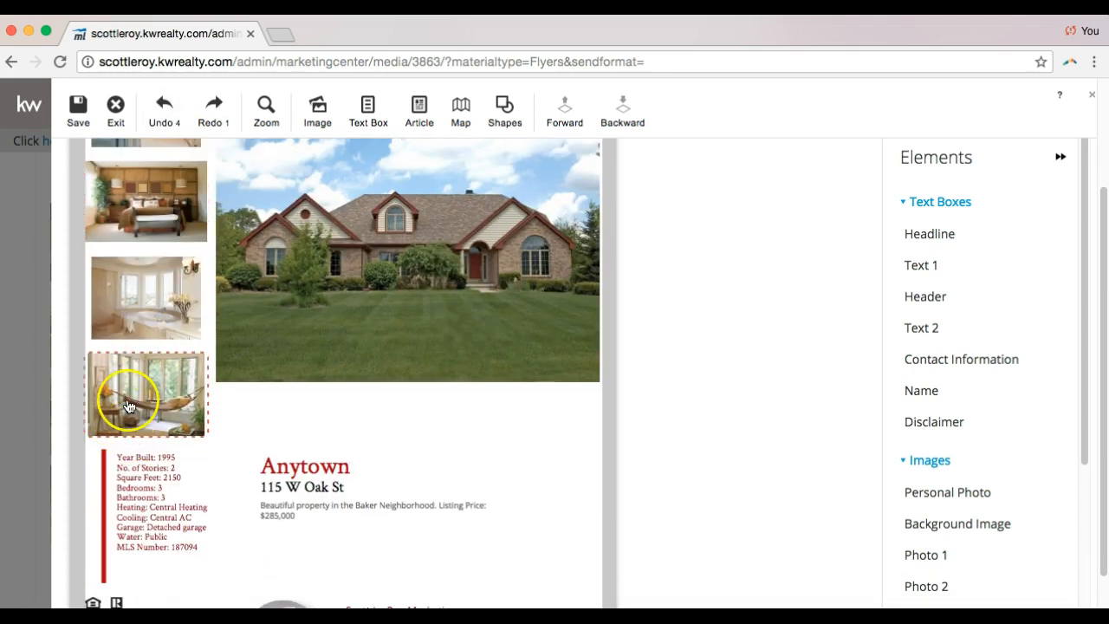
pyautogui.scroll(4, 128, 406)
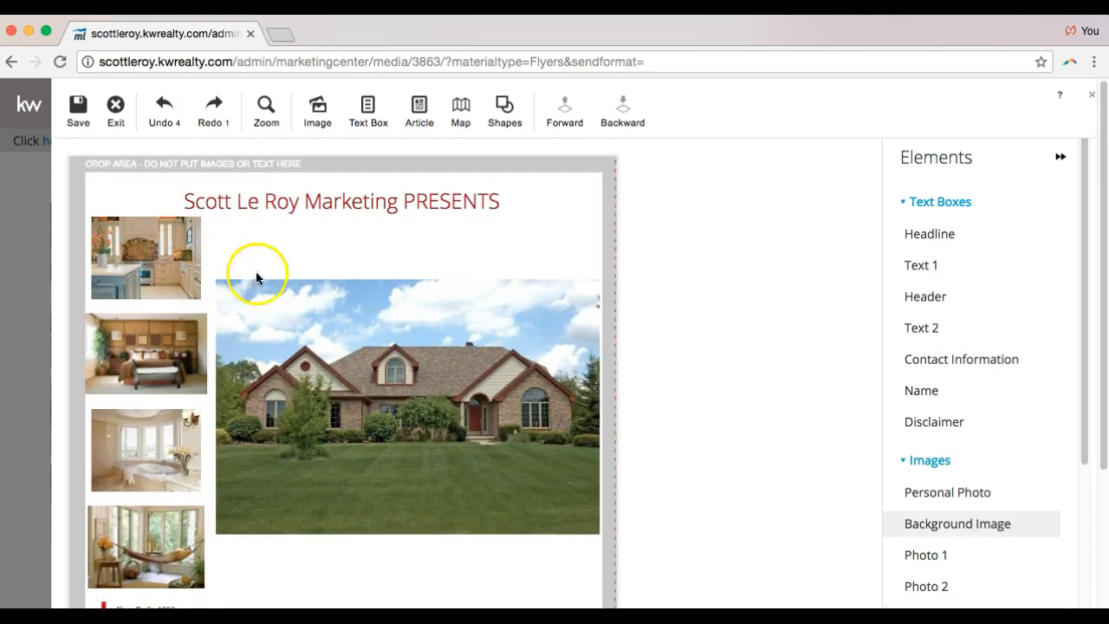
# Try to overwrite the flyer's entire headline with "JUST LIST" and undo the replacement
pyautogui.doubleClick(344, 198)
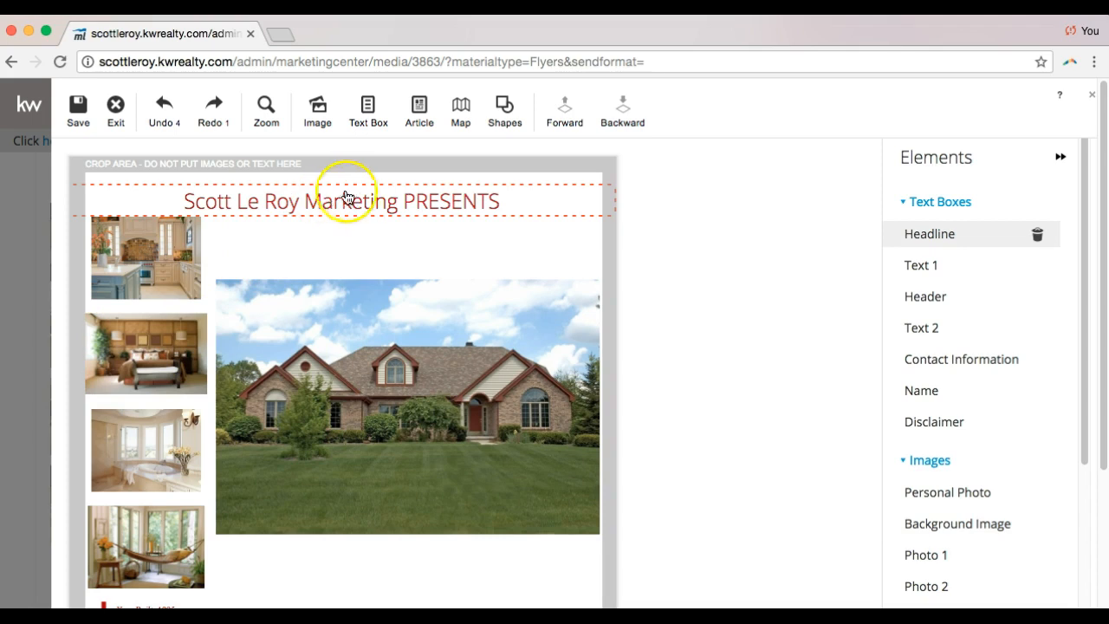
pyautogui.click(415, 198)
pyautogui.click(480, 209)
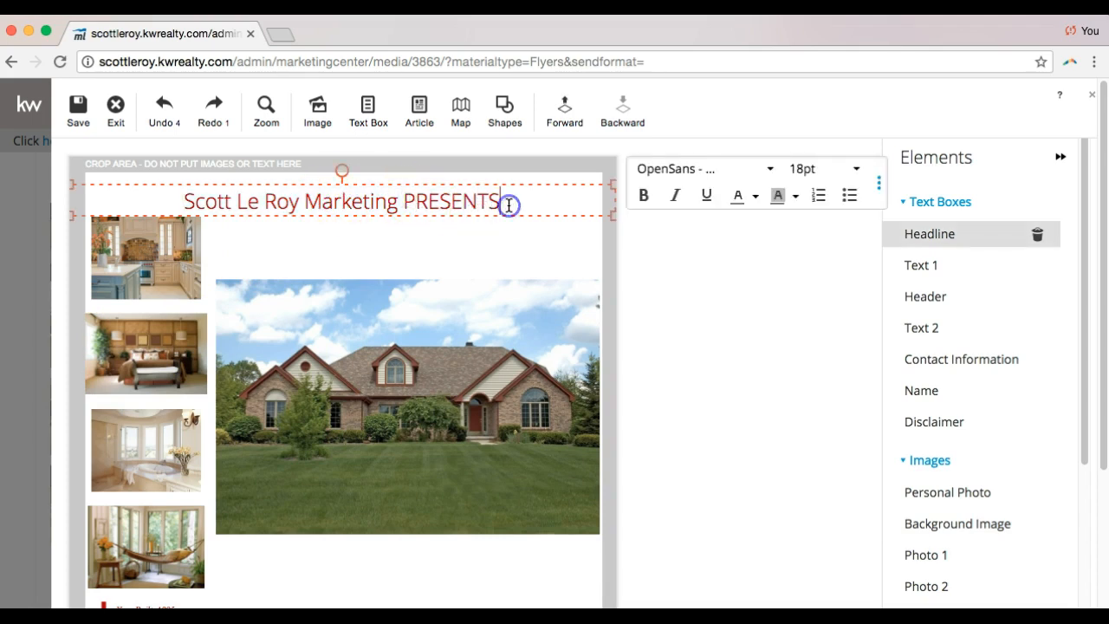
pyautogui.tripleClick(503, 201)
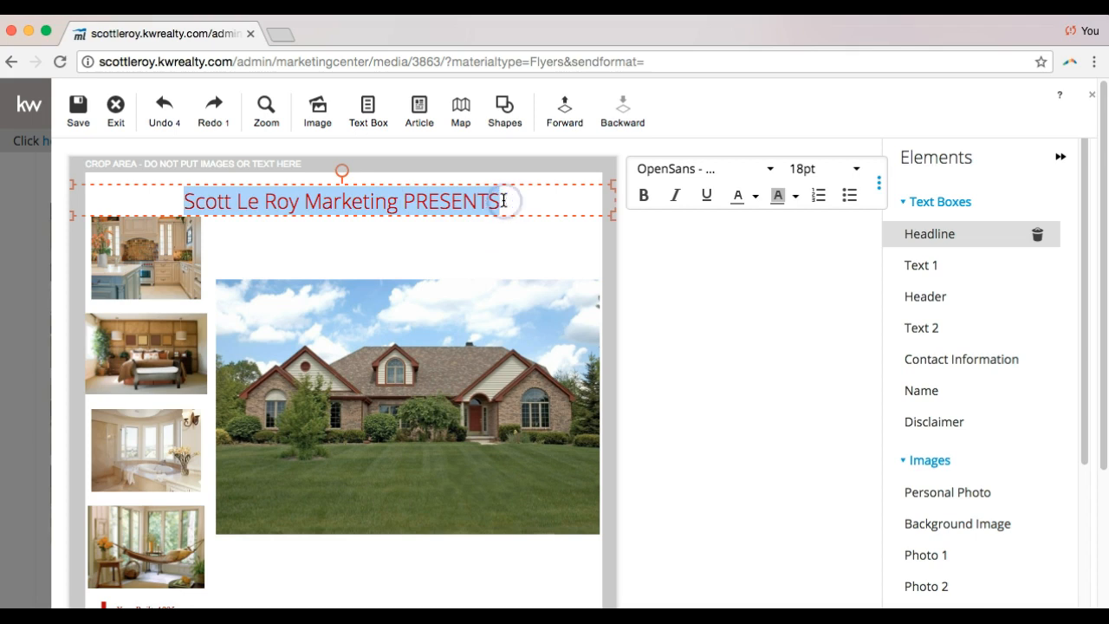
pyautogui.write('JUST LIST')
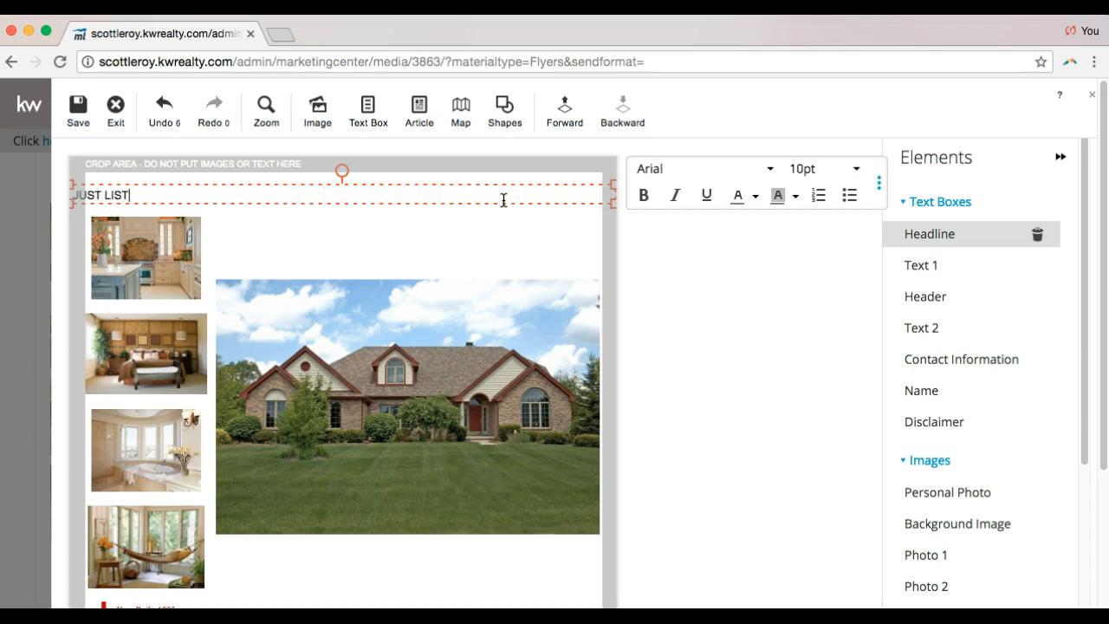
pyautogui.press('super+a')
pyautogui.press('super+z')
# Clear the existing headline text character by character to keep its styling and enter "JUST LISTED IN ORLANDO"
pyautogui.press('Right')
pyautogui.press('BackSpace')
pyautogui.press('BackSpace')
pyautogui.press('BackSpace')
pyautogui.press('BackSpace')
pyautogui.press('BackSpace')
pyautogui.press('BackSpace')
pyautogui.press('BackSpace')
pyautogui.press('BackSpace')
pyautogui.press('BackSpace')
pyautogui.press('BackSpace')
pyautogui.press('BackSpace')
pyautogui.press('BackSpace')
pyautogui.press('BackSpace')
pyautogui.press('BackSpace')
pyautogui.press('BackSpace')
pyautogui.press('BackSpace')
pyautogui.press('BackSpace')
pyautogui.press('BackSpace')
pyautogui.press('BackSpace')
pyautogui.press('BackSpace')
pyautogui.press('BackSpace')
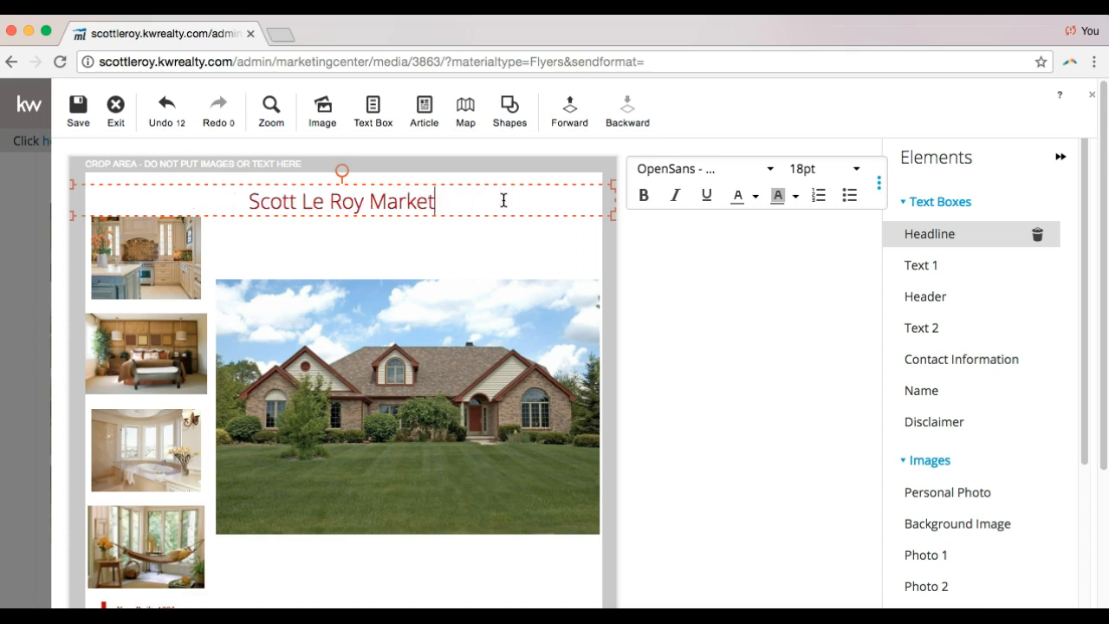
pyautogui.press('BackSpace')
pyautogui.press('BackSpace')
pyautogui.press('BackSpace')
pyautogui.press('BackSpace')
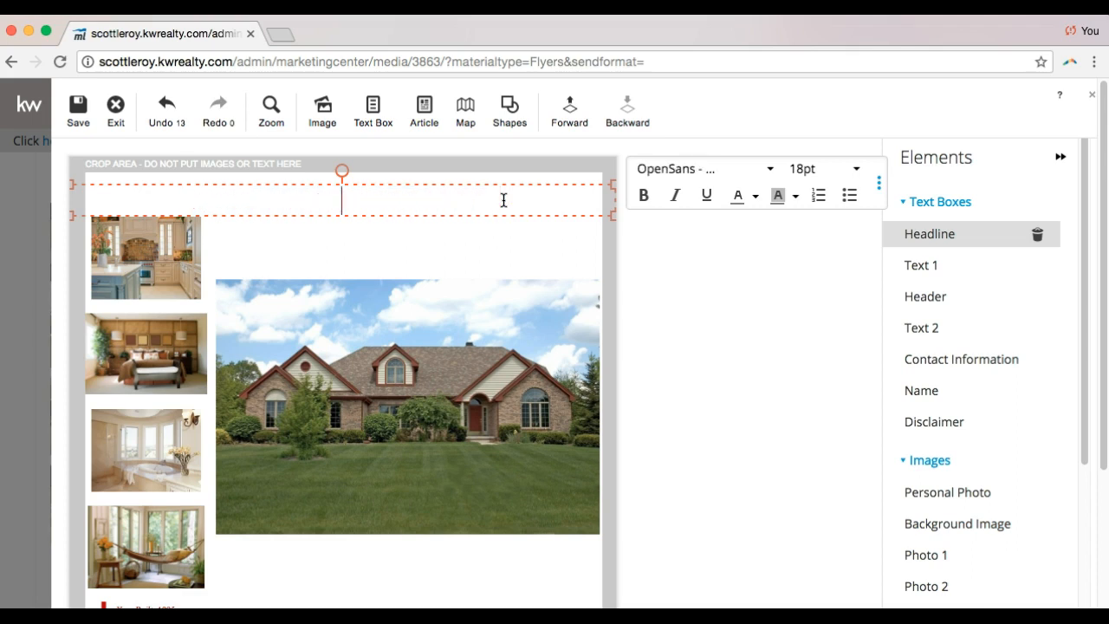
pyautogui.write('JUST LISTE')
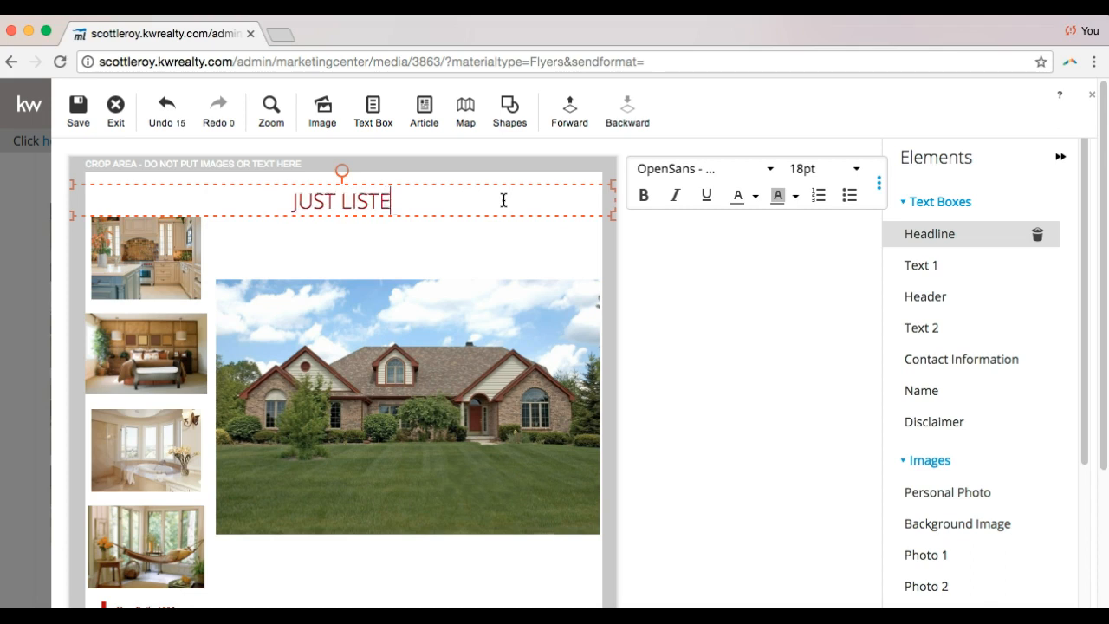
pyautogui.write('D IN ORLANDO')
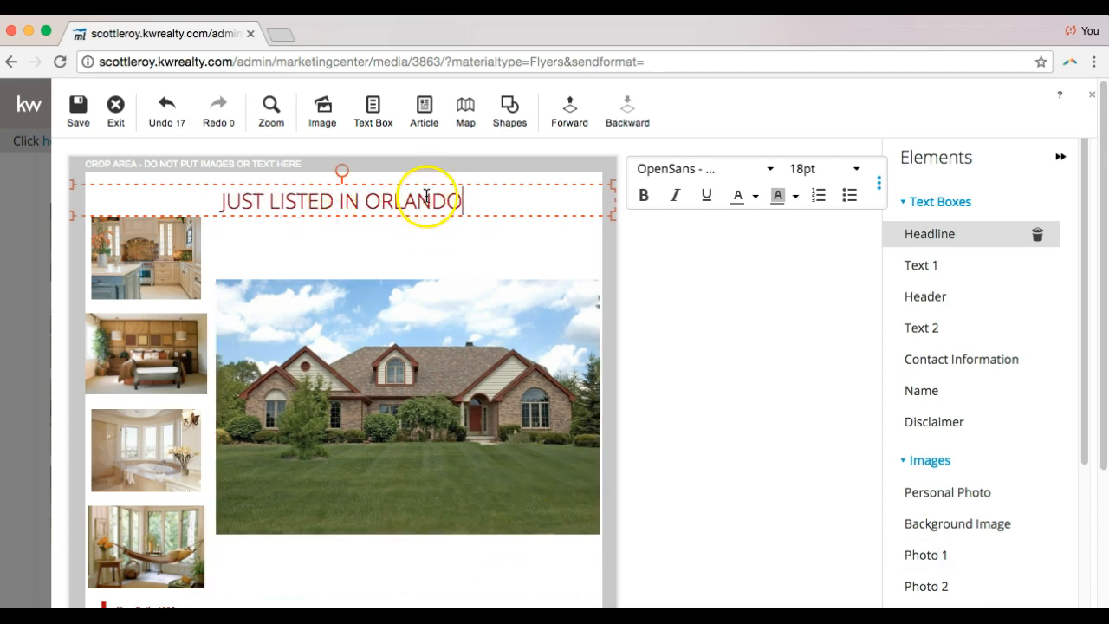
# Set the entire headline's font to Georgia at 24pt
pyautogui.moveTo(463, 201); pyautogui.dragTo(218, 197)
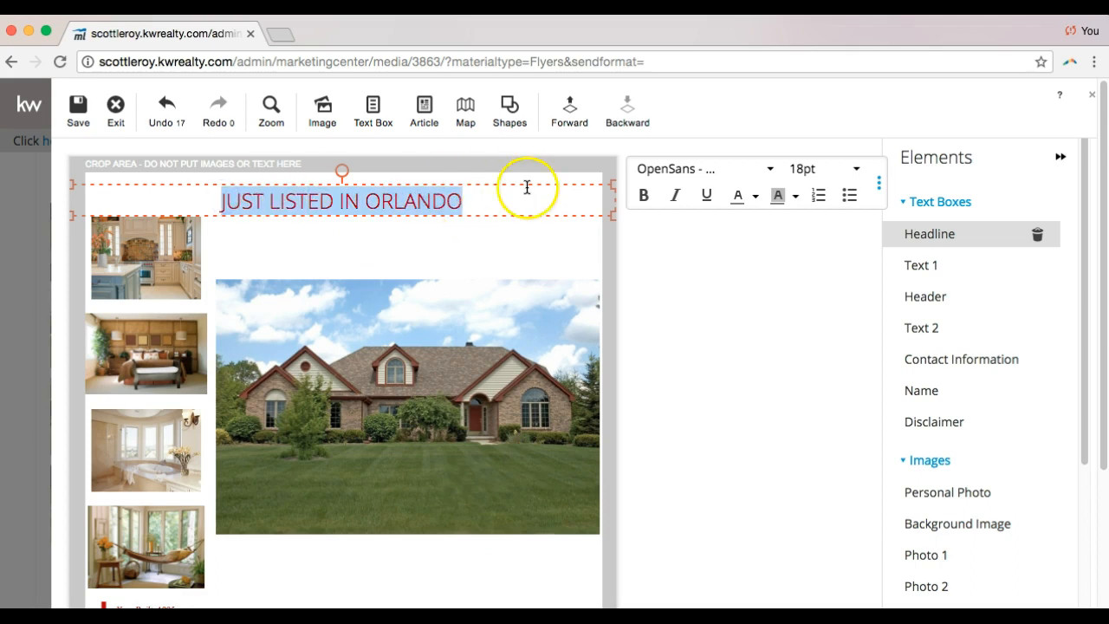
pyautogui.click(878, 186)
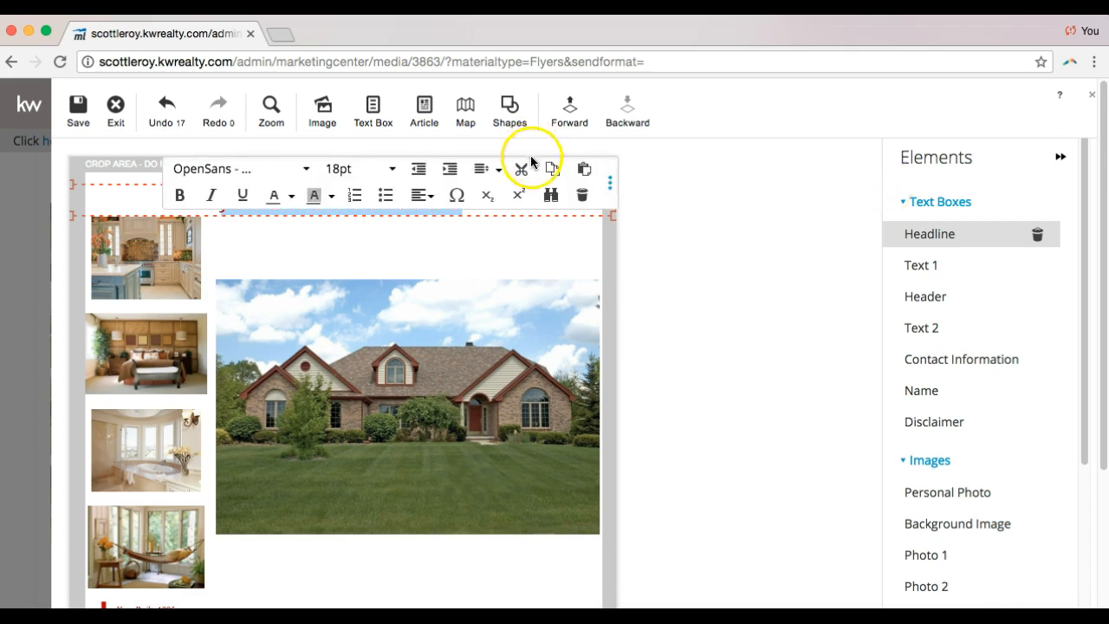
pyautogui.click(611, 187)
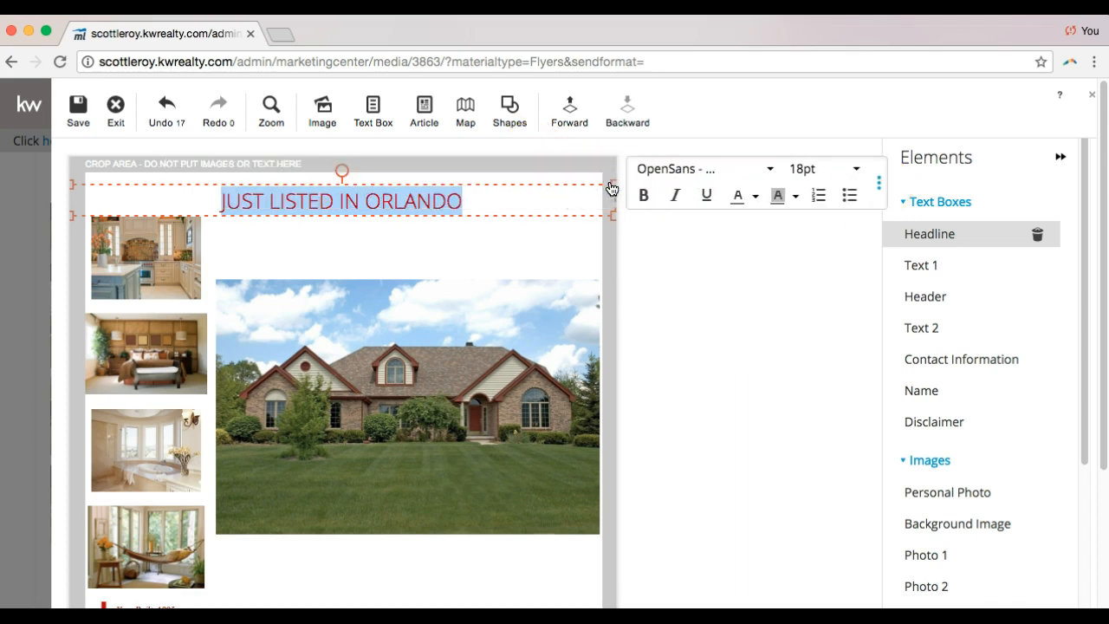
pyautogui.click(691, 174)
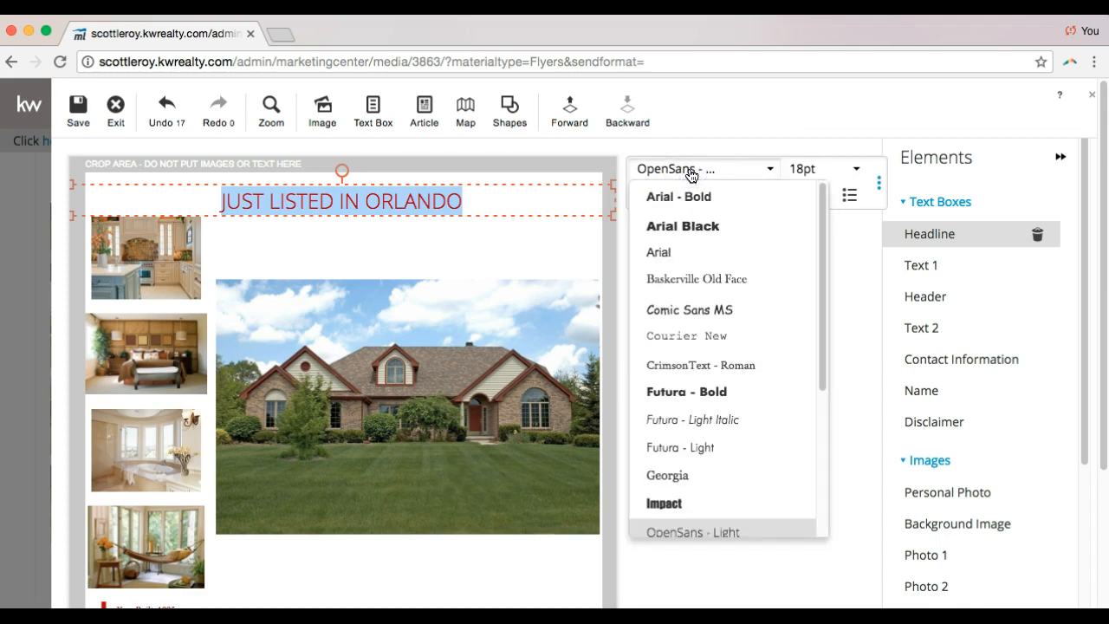
pyautogui.click(668, 475)
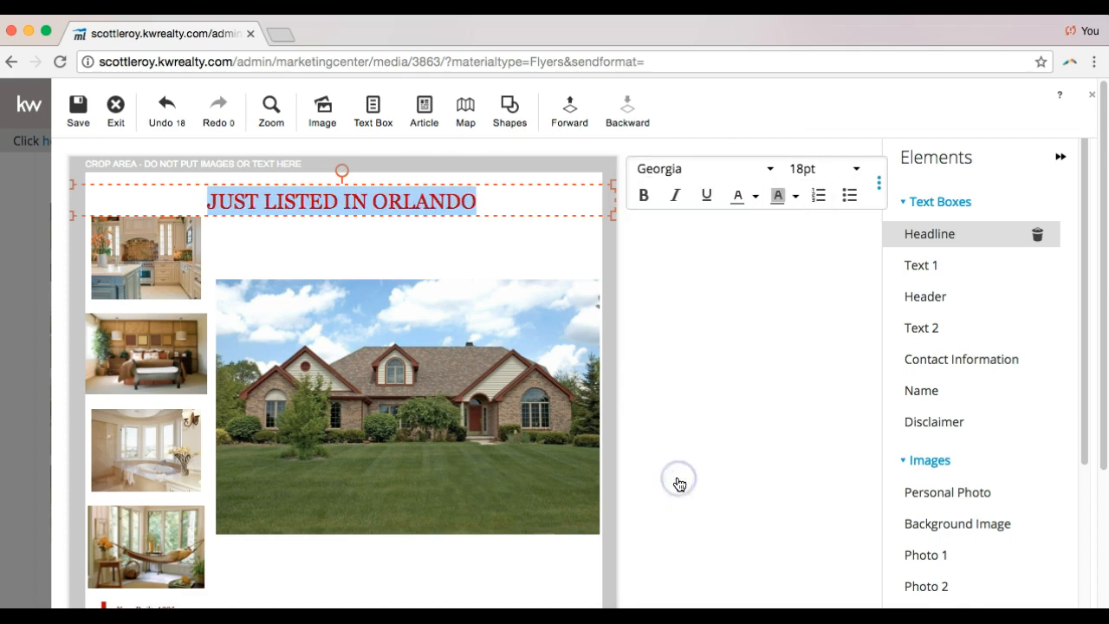
pyautogui.click(823, 168)
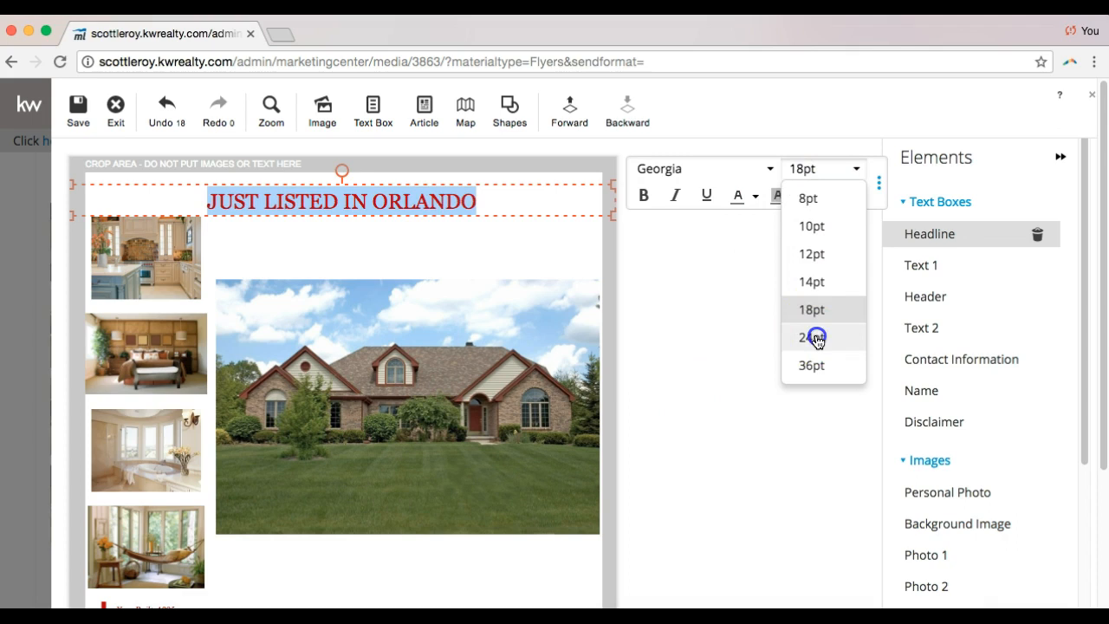
pyautogui.click(816, 337)
# Toggle bold formatting on the headline and make its text italic
pyautogui.click(646, 196)
pyautogui.click(647, 197)
pyautogui.click(641, 193)
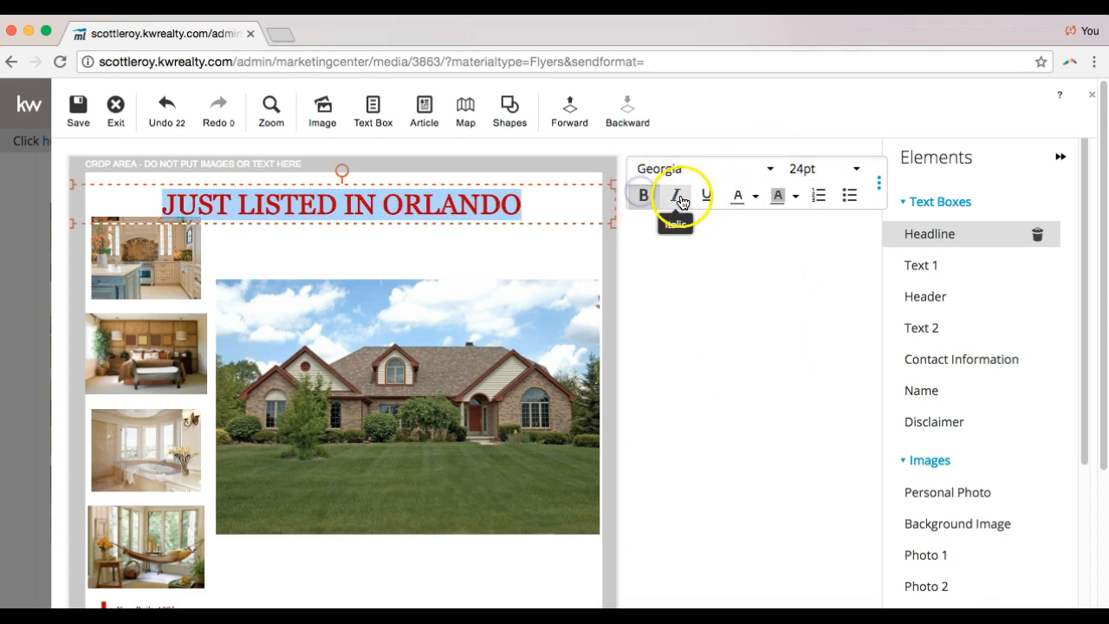
pyautogui.click(681, 199)
pyautogui.click(648, 196)
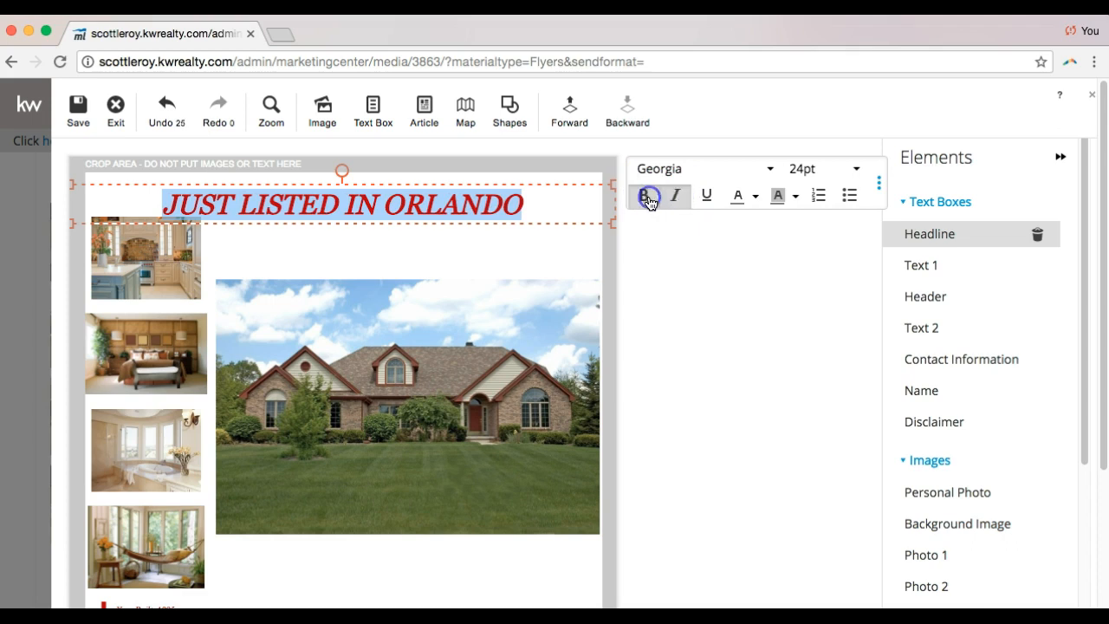
# Underline the selected headline and set its text colour to blue
pyautogui.click(708, 198)
pyautogui.click(743, 197)
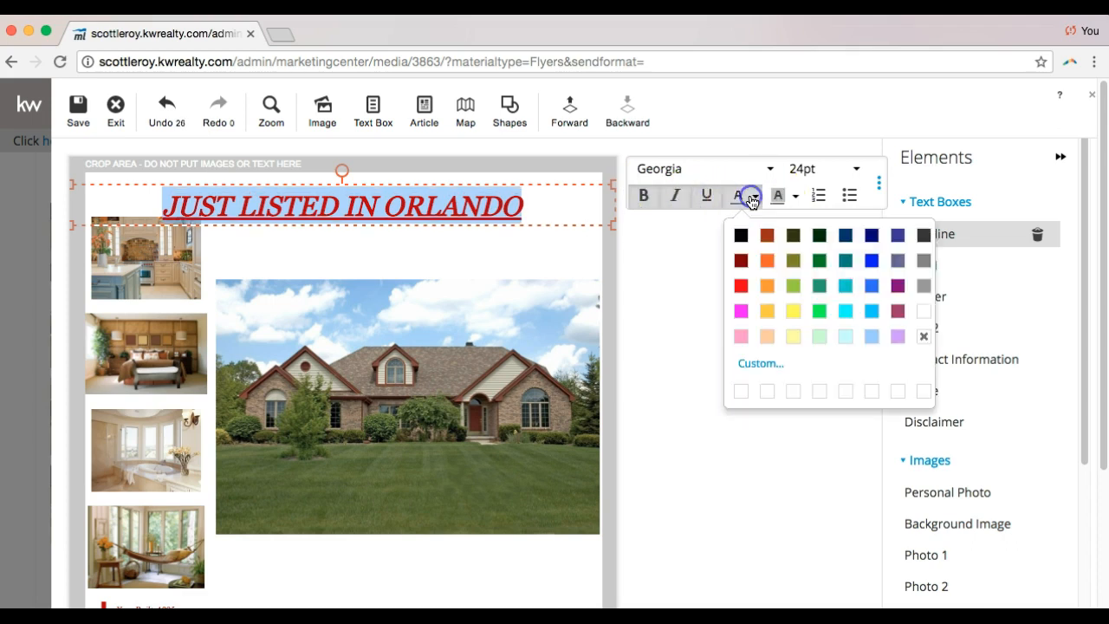
pyautogui.click(872, 260)
pyautogui.click(771, 295)
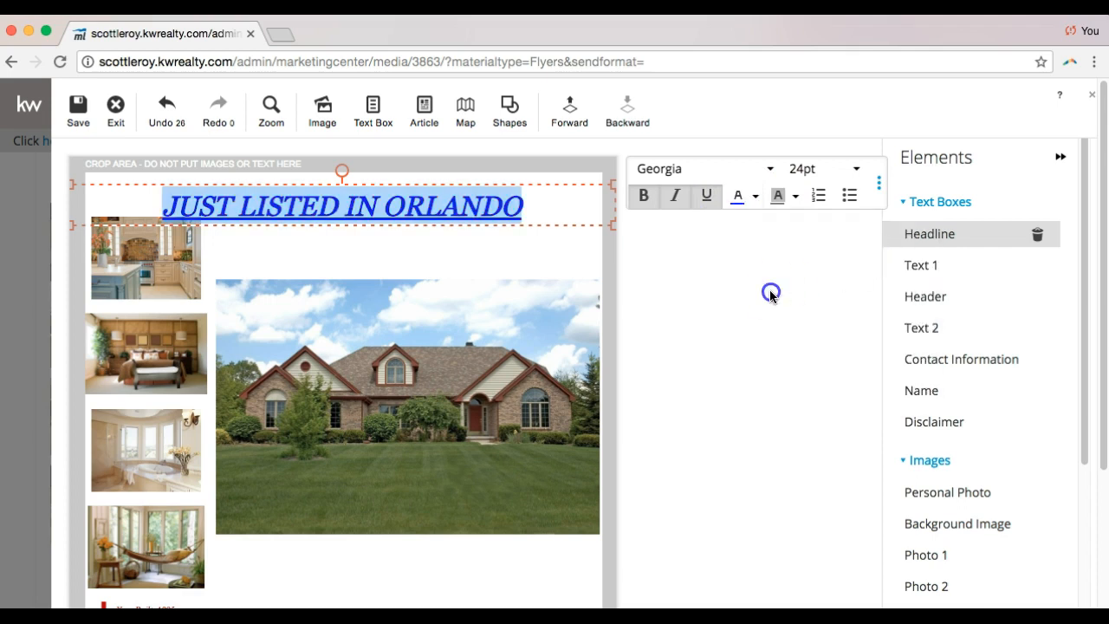
# Move the headline down to sit just above the house in the main photo area, and toggle bold formatting on its text
pyautogui.click(495, 217)
pyautogui.moveTo(512, 185); pyautogui.dragTo(571, 216)
pyautogui.click(644, 195)
pyautogui.click(574, 235)
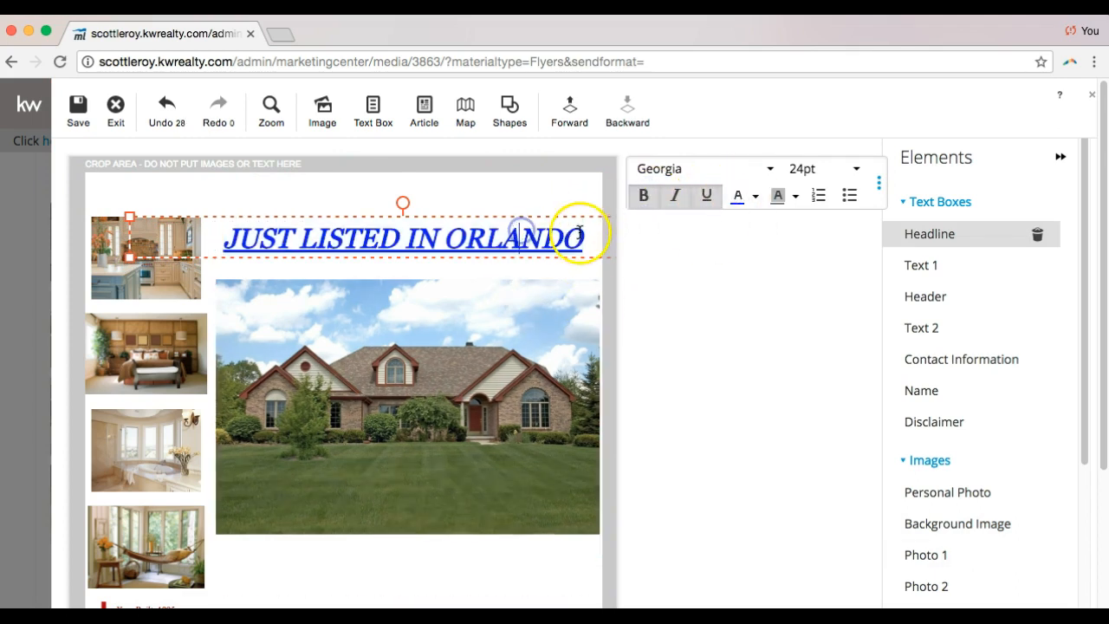
pyautogui.moveTo(574, 234); pyautogui.dragTo(234, 225)
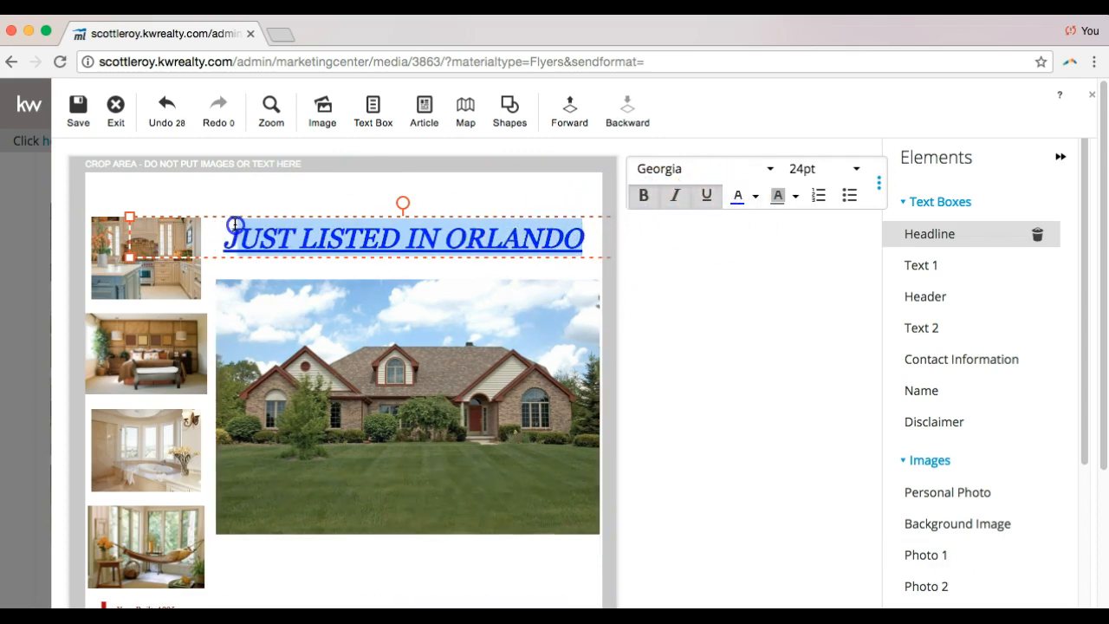
pyautogui.click(644, 195)
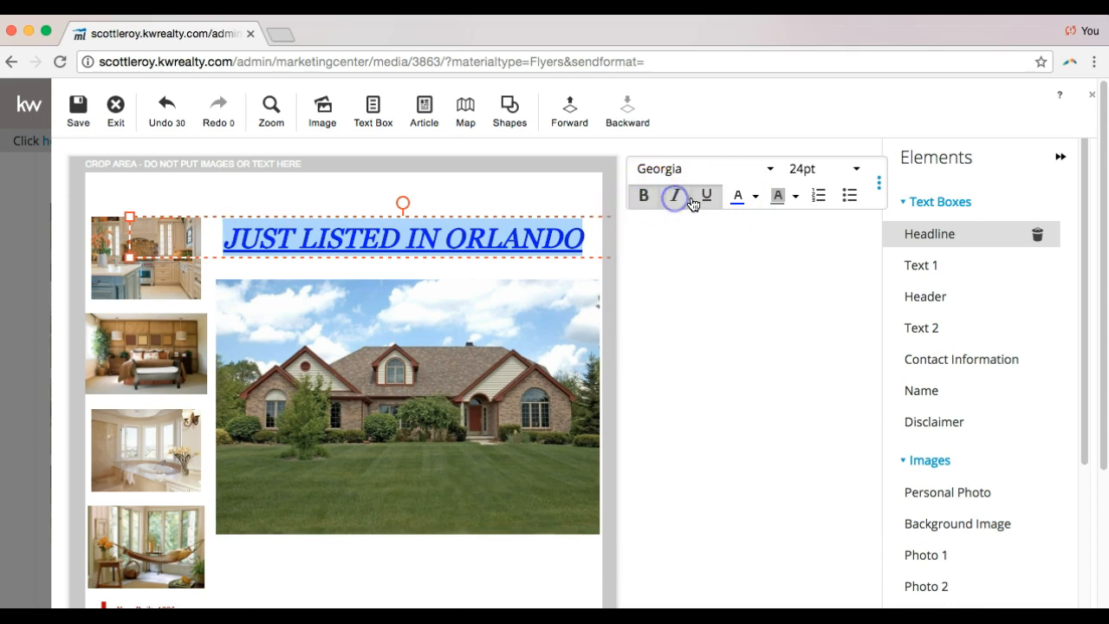
pyautogui.click(654, 245)
# Move the header text box with the town and street address up to just below the main house photo
pyautogui.scroll(-3, 654, 245)
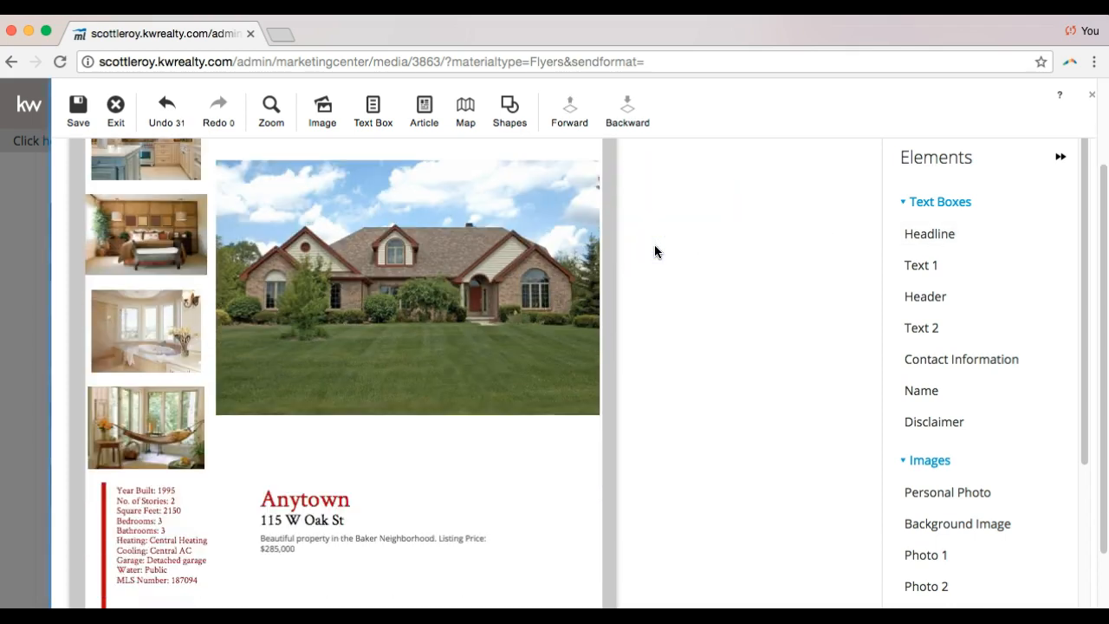
pyautogui.scroll(2, 654, 245)
pyautogui.click(528, 221)
pyautogui.scroll(-3, 574, 355)
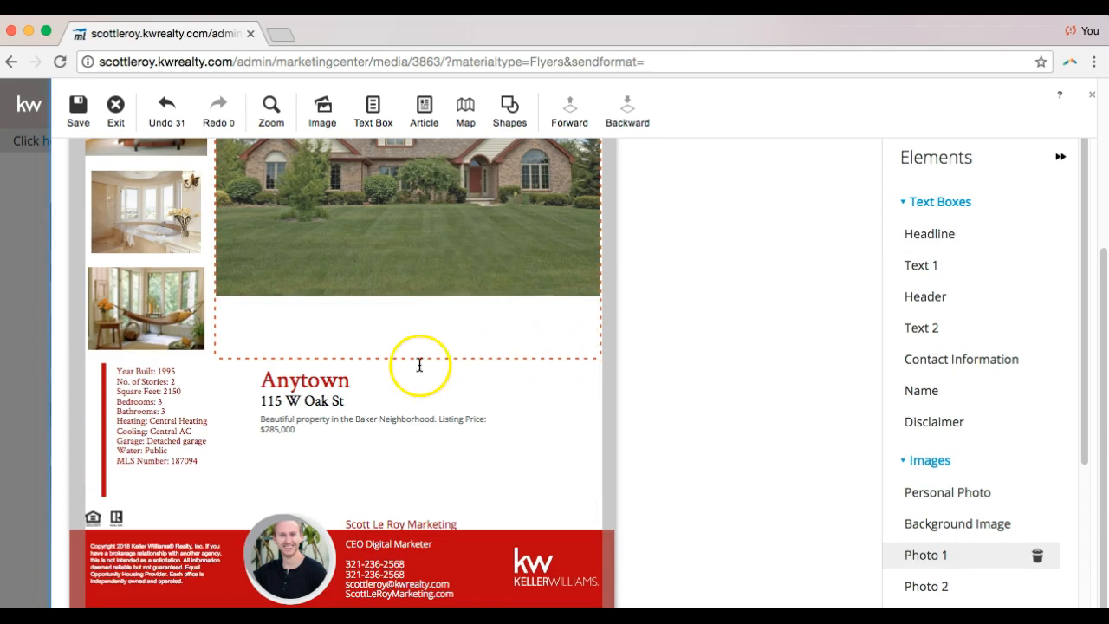
pyautogui.click(314, 394)
pyautogui.moveTo(329, 360); pyautogui.dragTo(308, 306)
# Replace the header's town line with "Great New Listing" and enter the property's full street address on the line beneath it
pyautogui.doubleClick(317, 327)
pyautogui.click(330, 326)
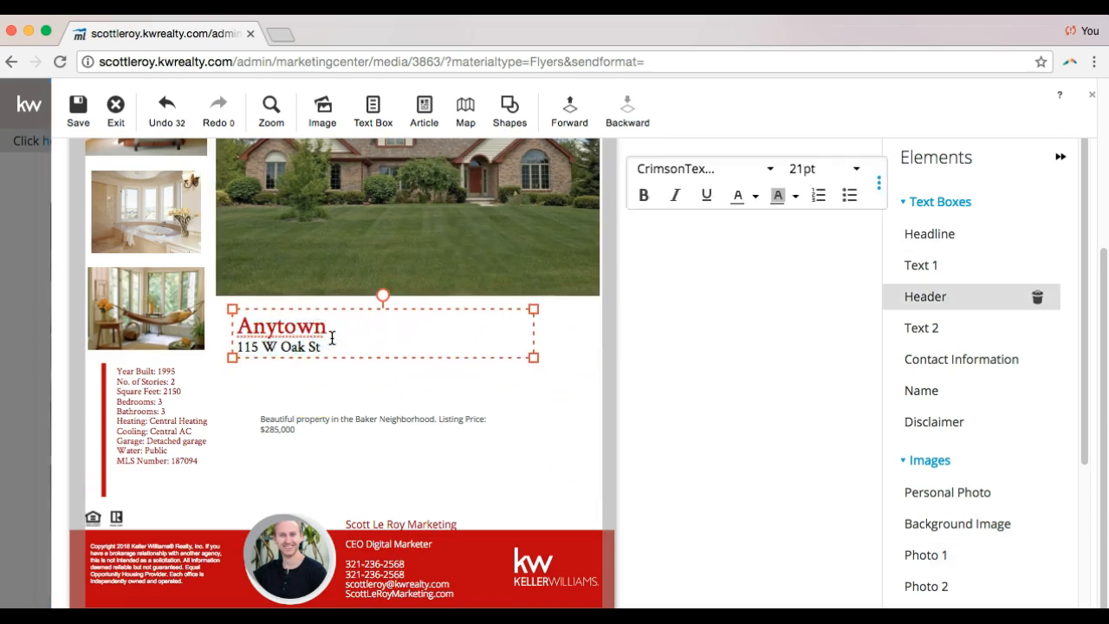
pyautogui.press('BackSpace')
pyautogui.press('BackSpace')
pyautogui.press('BackSpace')
pyautogui.press('BackSpace')
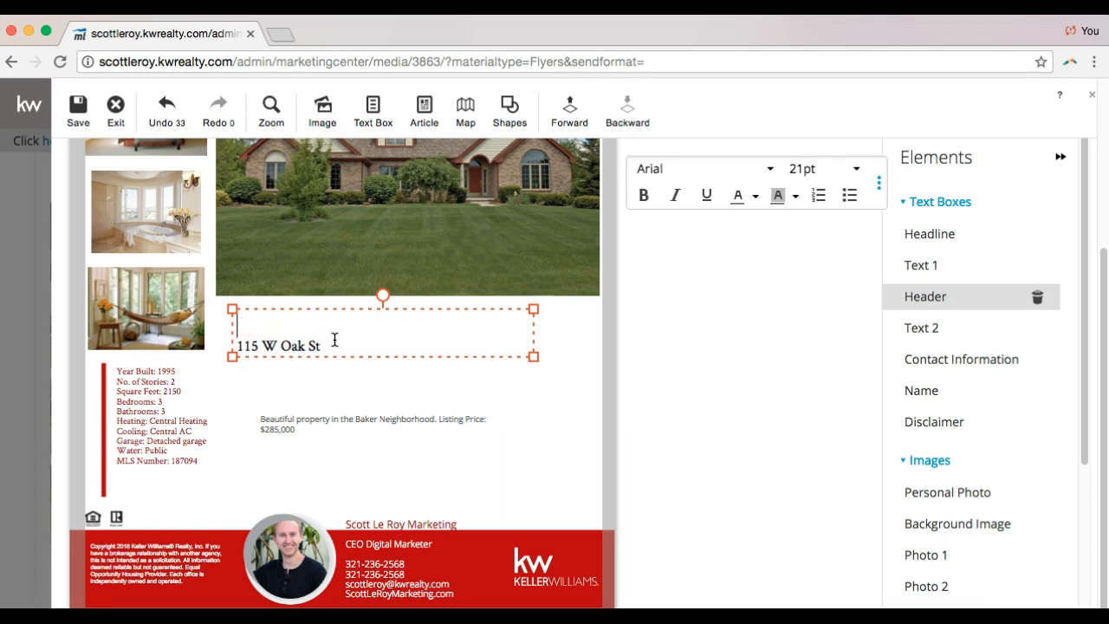
pyautogui.write('G')
pyautogui.press('BackSpace')
pyautogui.write('Great New Listing')
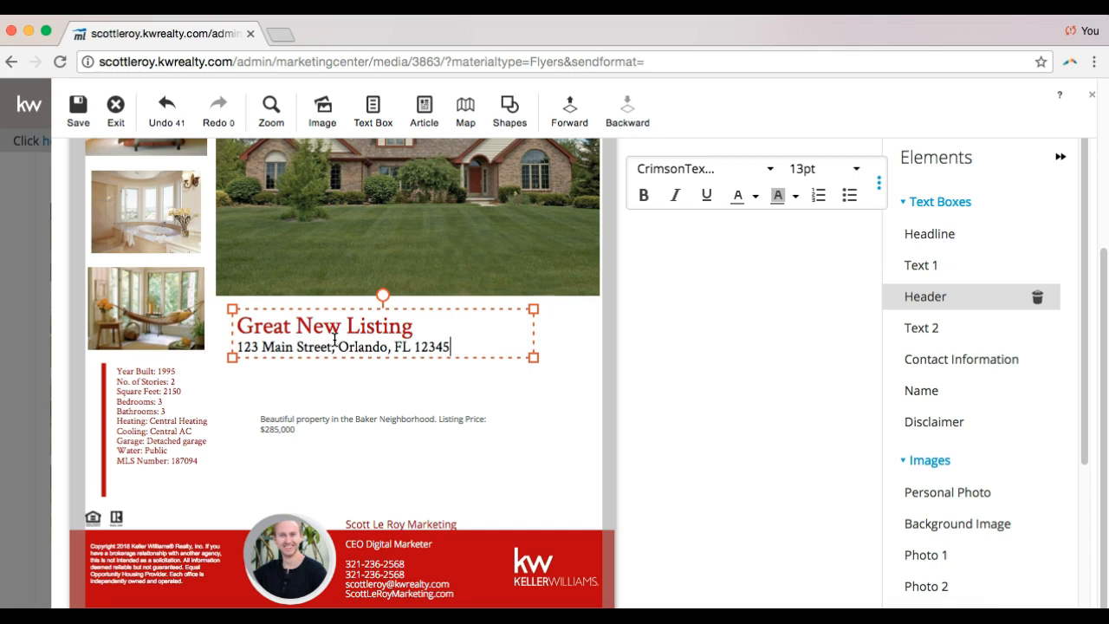
# Move the property description text box up beneath the address and widen it so the text fits on one line
pyautogui.click(294, 425)
pyautogui.moveTo(323, 410); pyautogui.dragTo(308, 372)
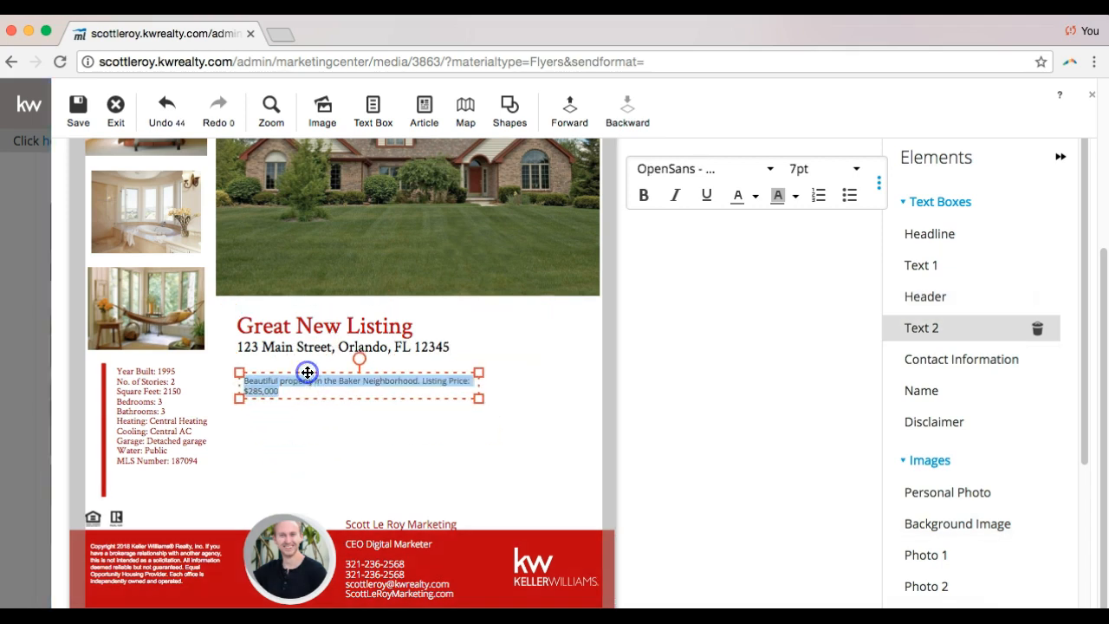
pyautogui.moveTo(479, 398); pyautogui.dragTo(525, 407)
pyautogui.click(688, 442)
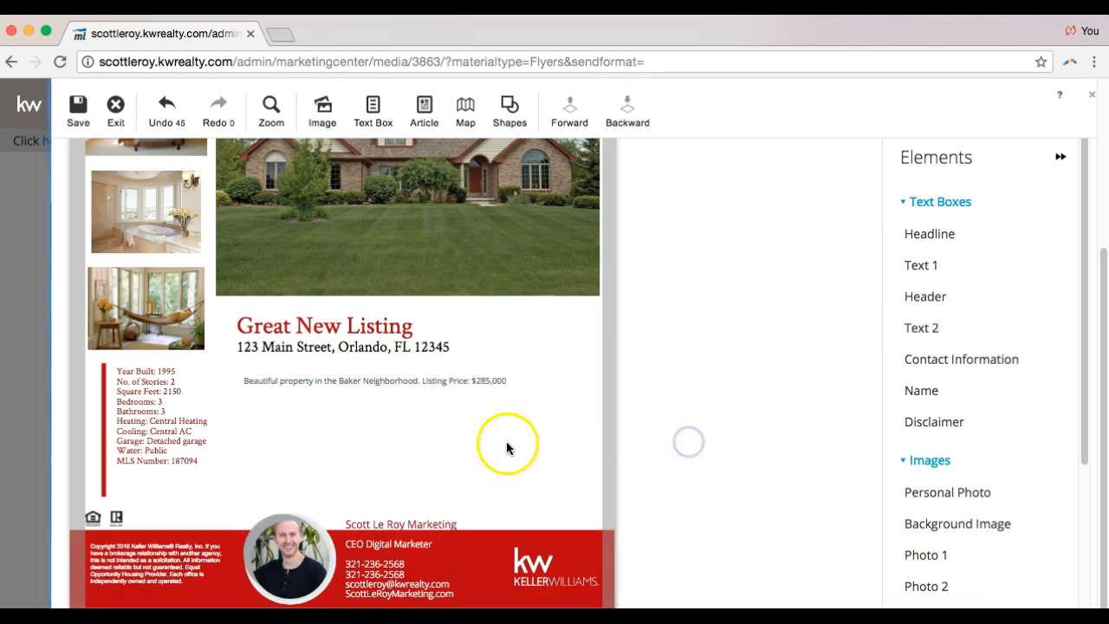
# Add a new image placeholder and position it in the blank area below the description, above the red footer's right end
pyautogui.scroll(3, 173, 413)
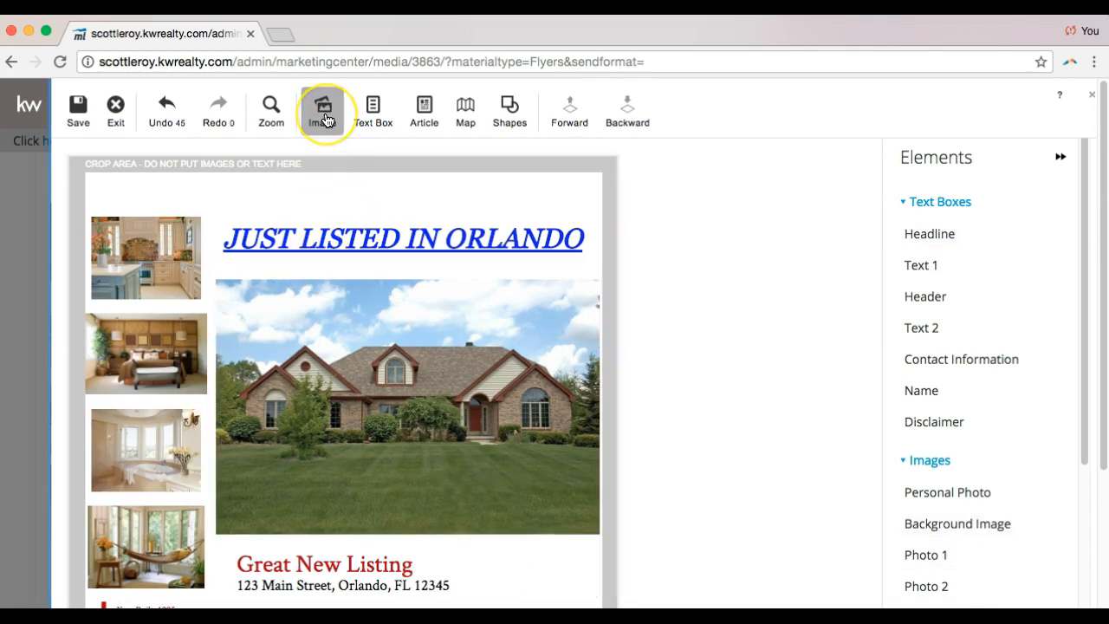
pyautogui.click(323, 113)
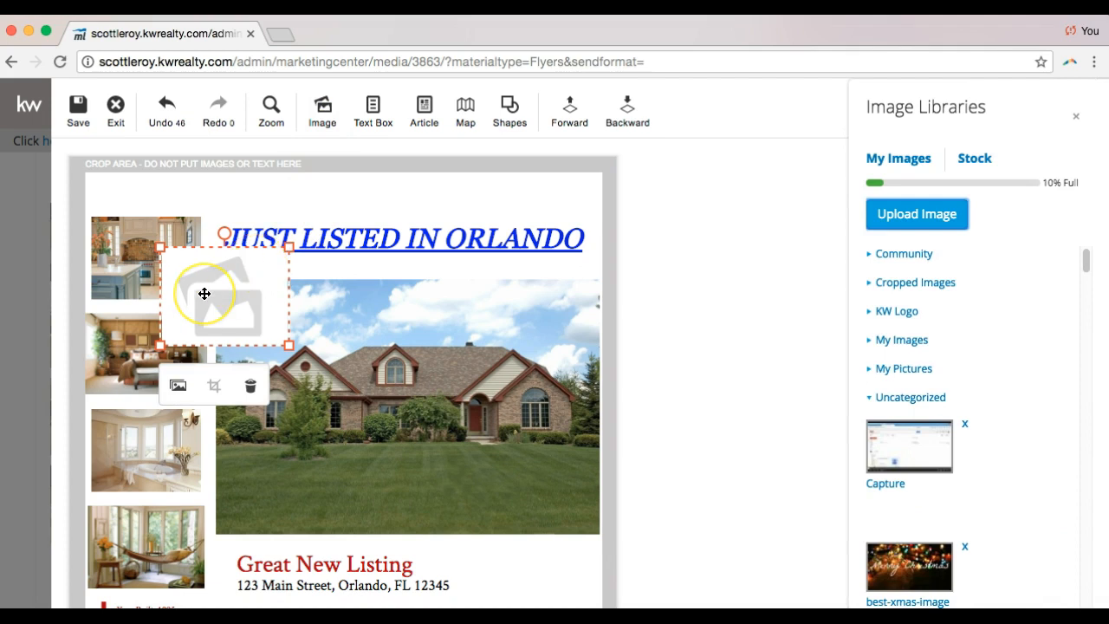
pyautogui.moveTo(204, 294); pyautogui.dragTo(287, 354)
pyautogui.scroll(-3, 287, 354)
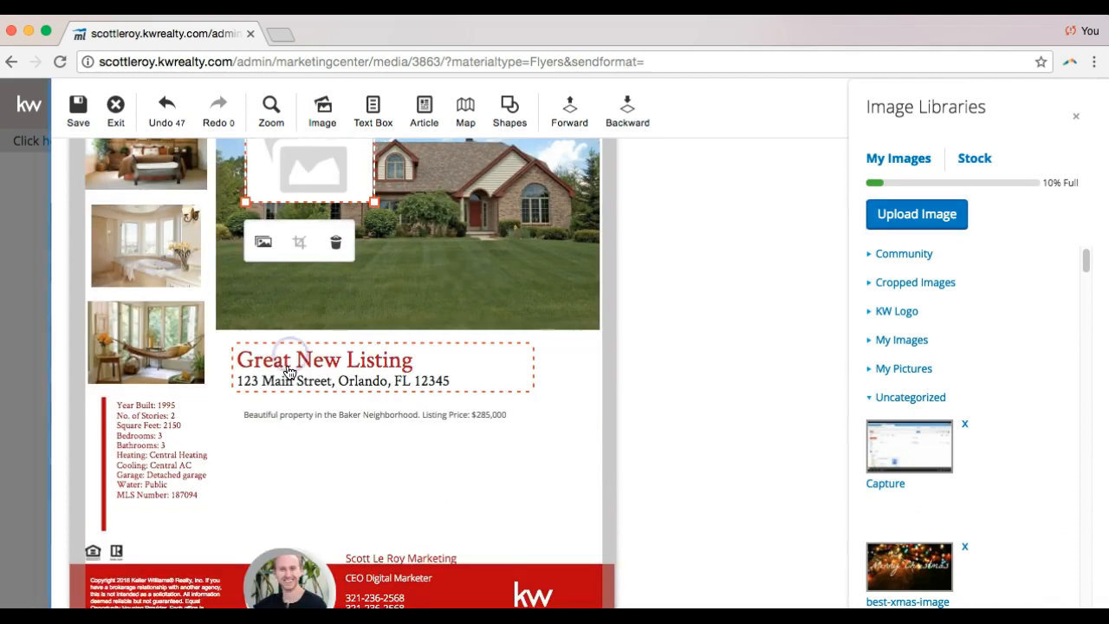
pyautogui.moveTo(321, 150); pyautogui.dragTo(529, 490)
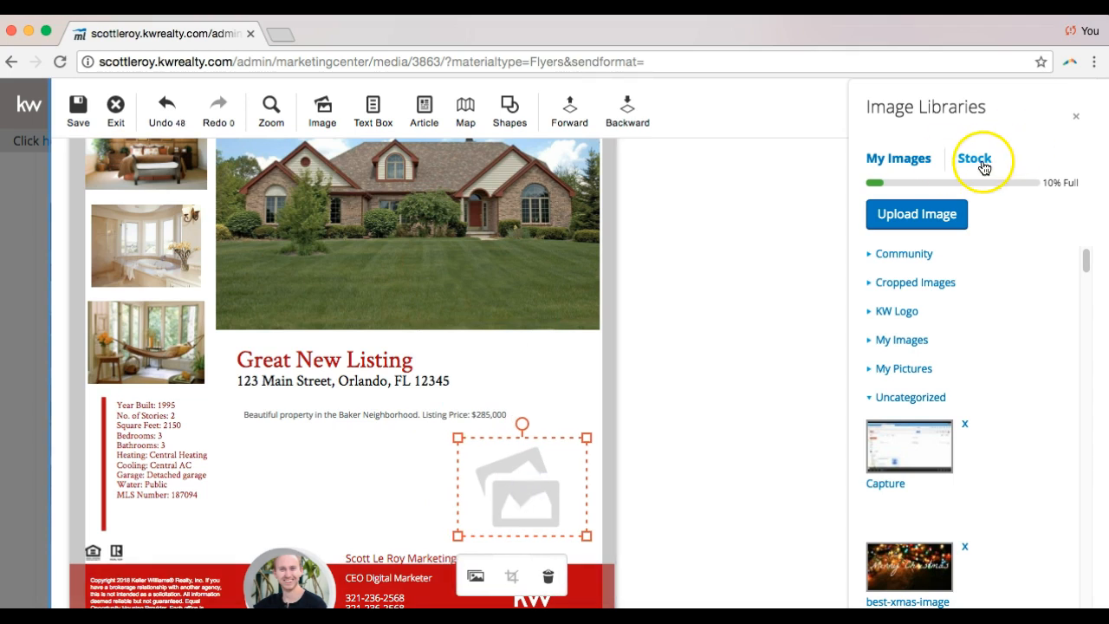
# Fill the placeholder with the Keller_Williams_Red image from the KW Logo library and shift the logo slightly down
pyautogui.click(895, 313)
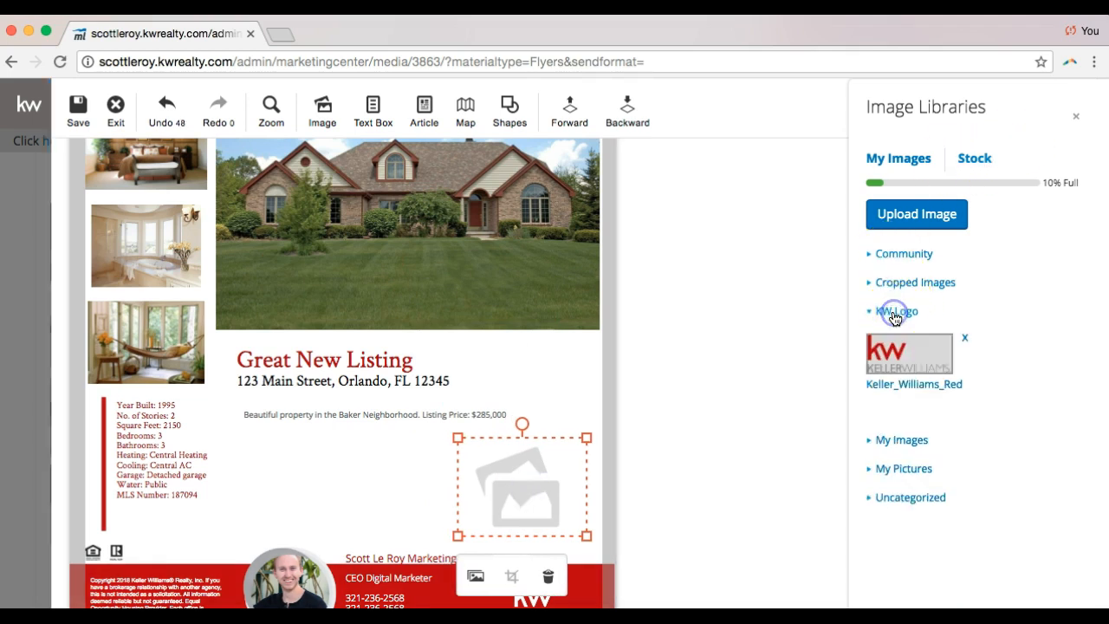
pyautogui.click(892, 348)
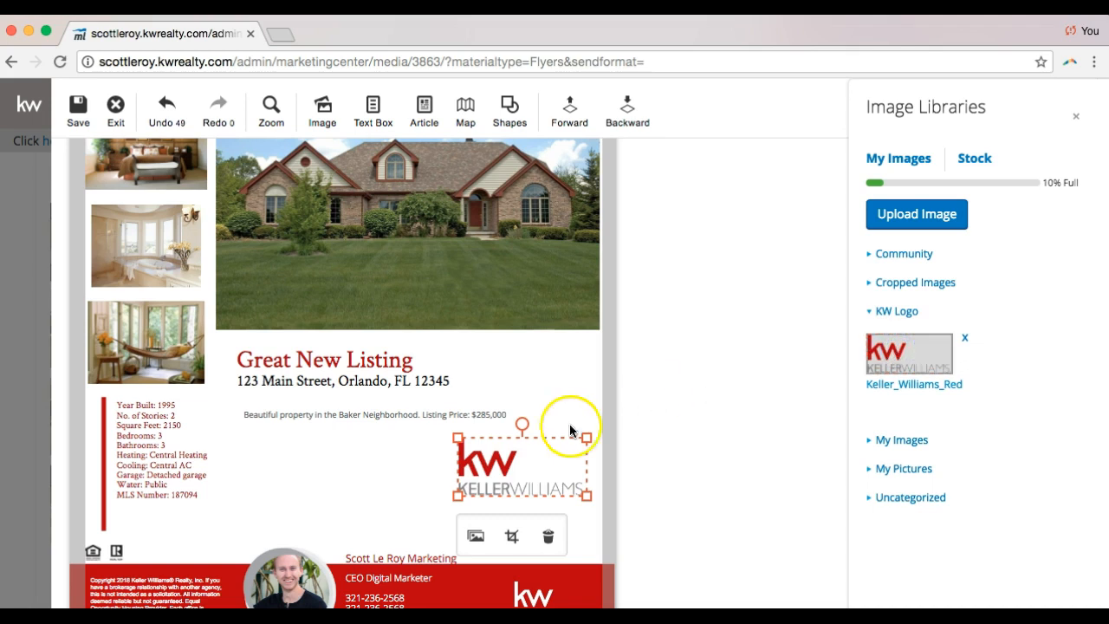
pyautogui.moveTo(544, 469); pyautogui.dragTo(547, 490)
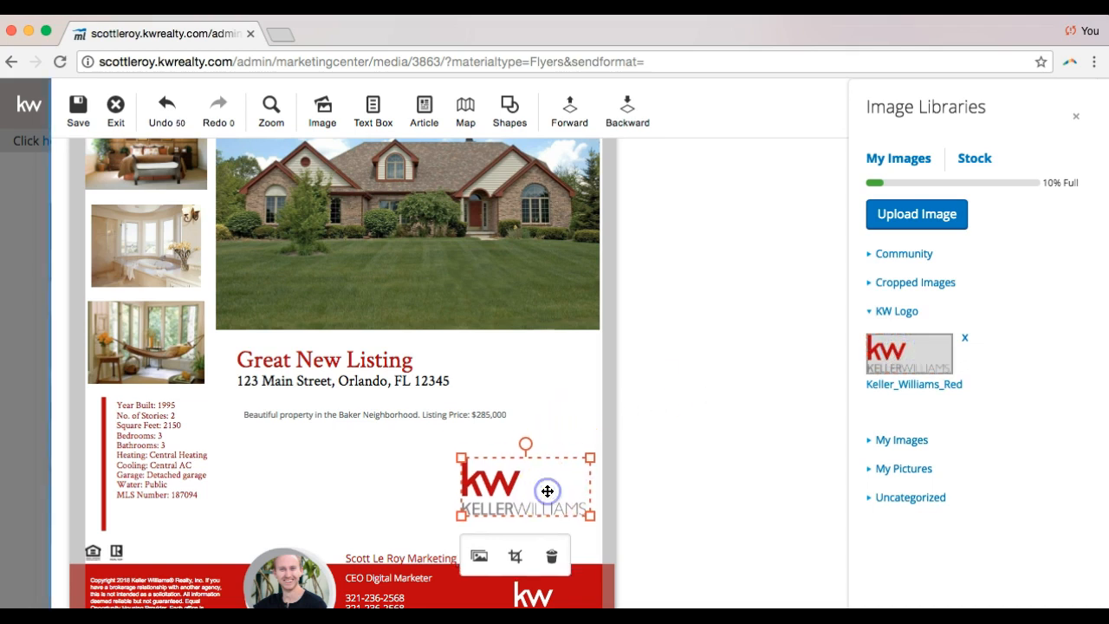
pyautogui.click(623, 494)
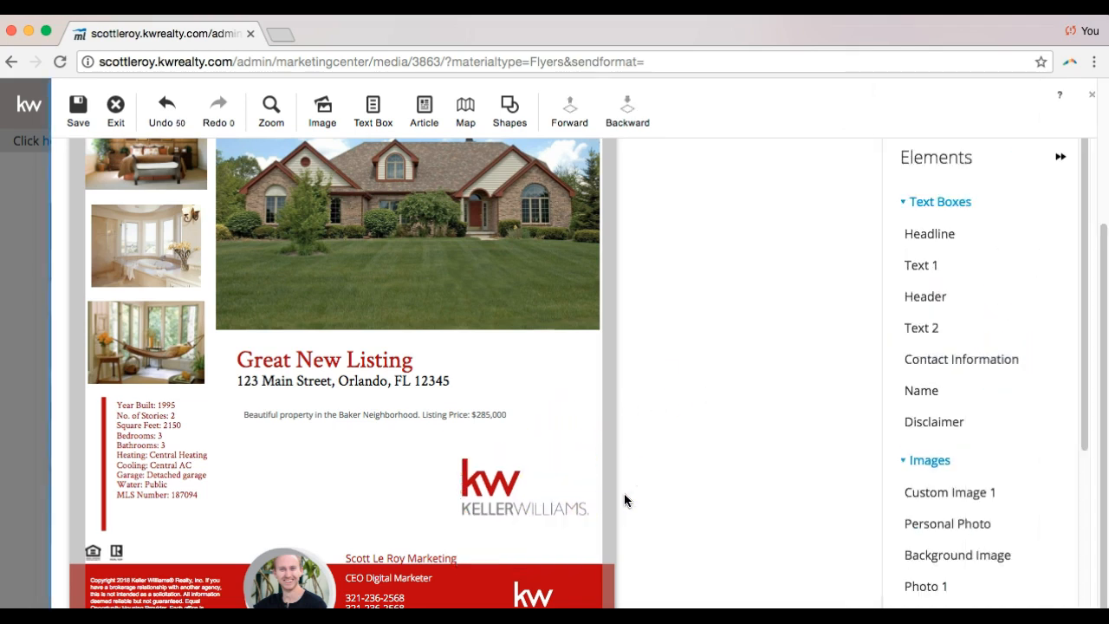
# Add a custom text box to the flyer and delete it
pyautogui.scroll(5, 624, 496)
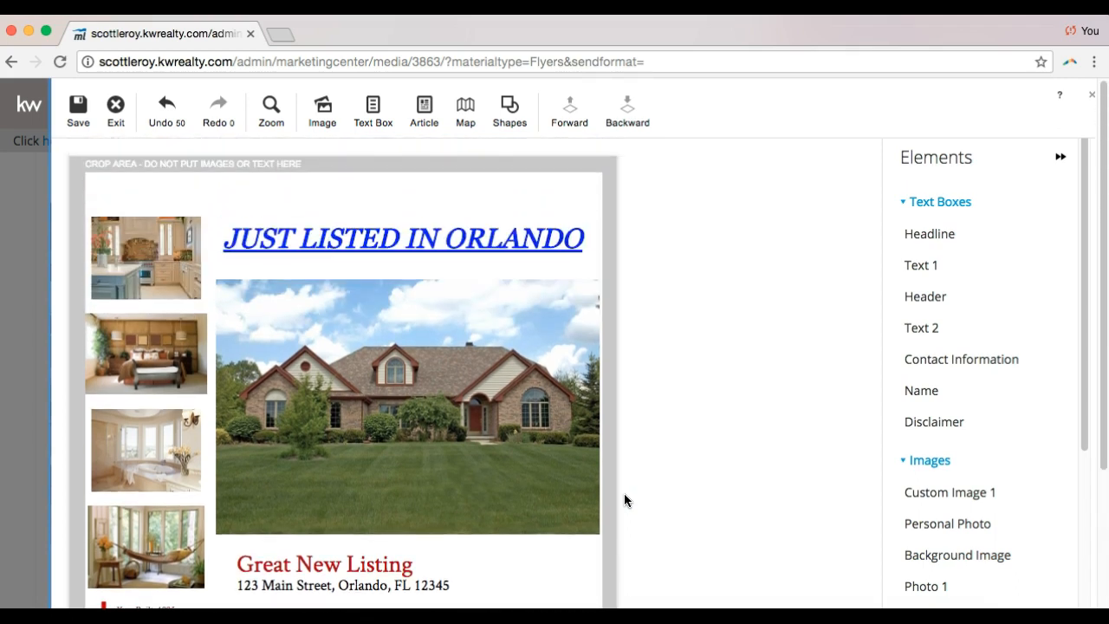
pyautogui.click(394, 120)
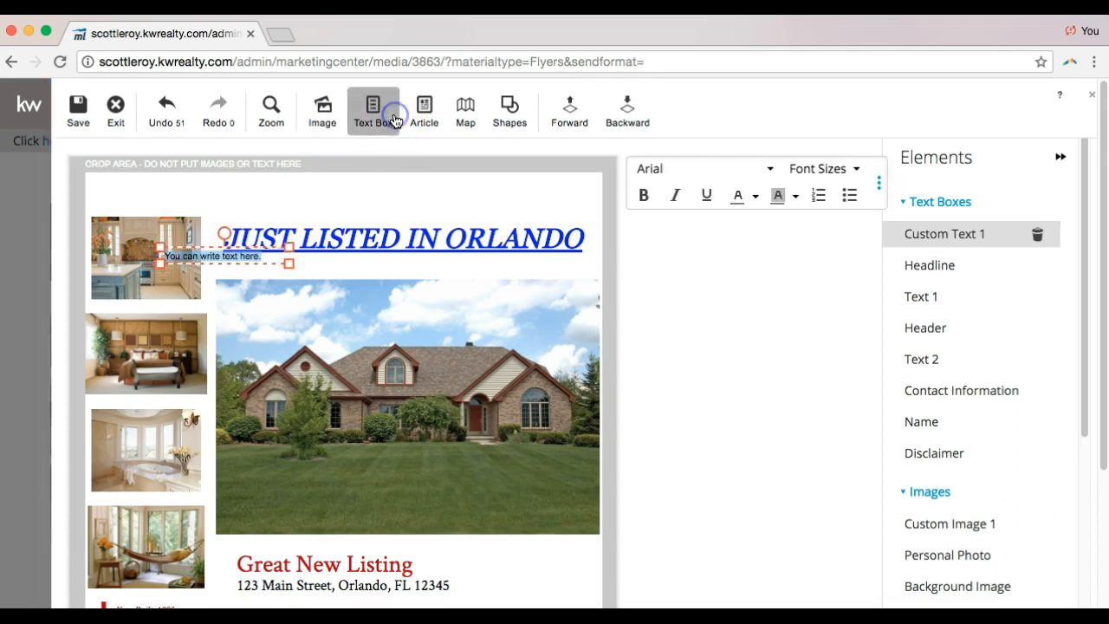
pyautogui.click(269, 260)
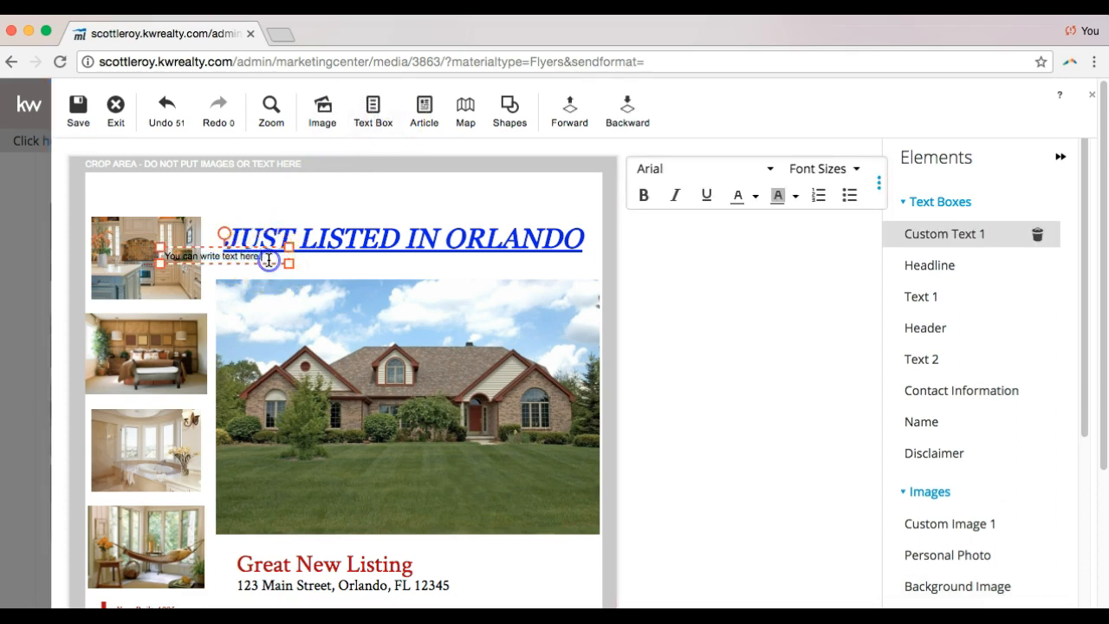
pyautogui.click(878, 182)
pyautogui.click(582, 195)
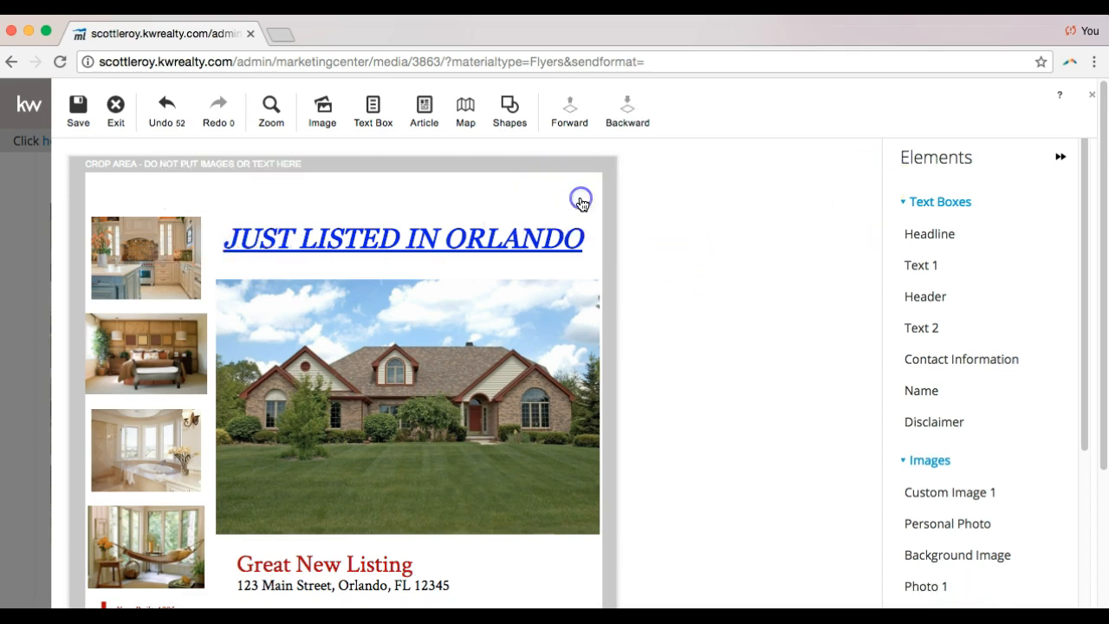
# Insert a rectangle shape on the flyer and fill it with rust brown
pyautogui.click(509, 109)
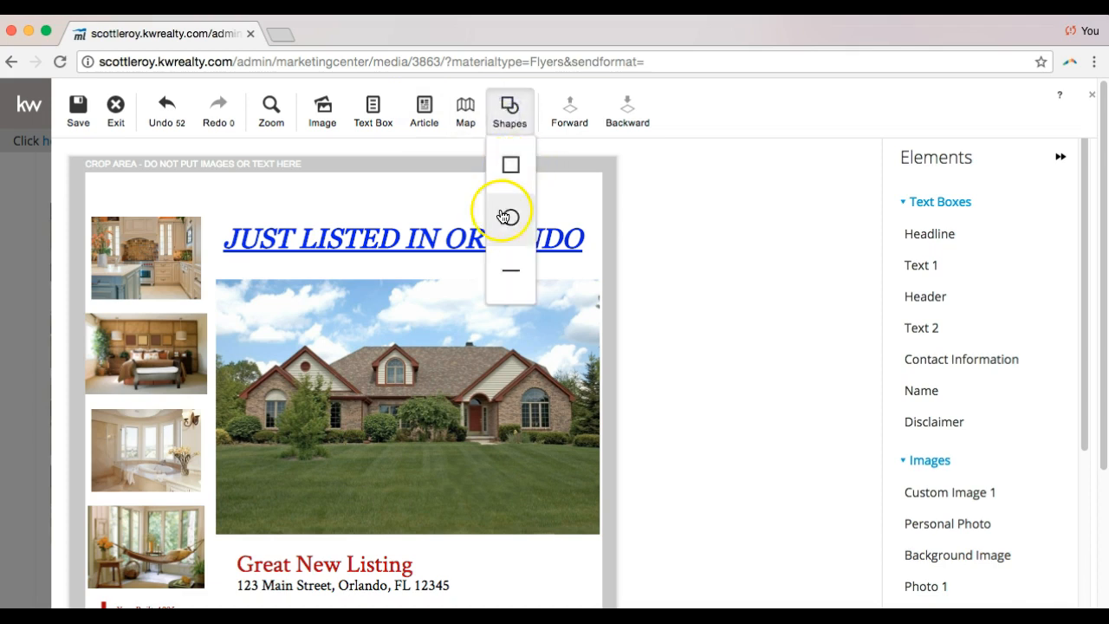
pyautogui.click(512, 169)
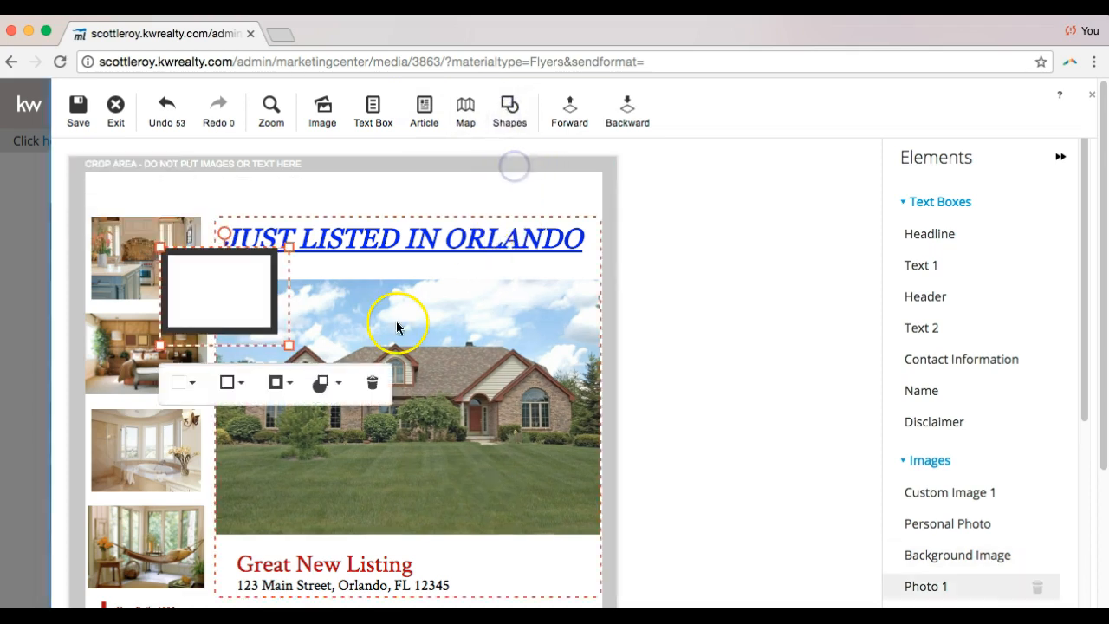
pyautogui.scroll(-3, 396, 320)
pyautogui.moveTo(230, 164); pyautogui.dragTo(227, 258)
pyautogui.click(205, 336)
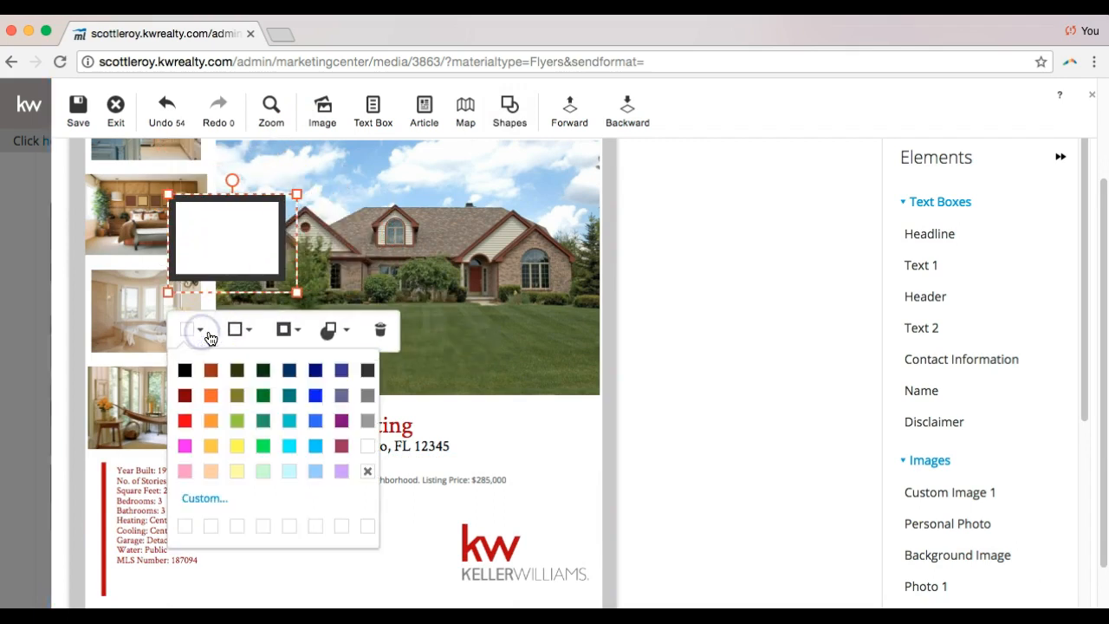
pyautogui.click(211, 371)
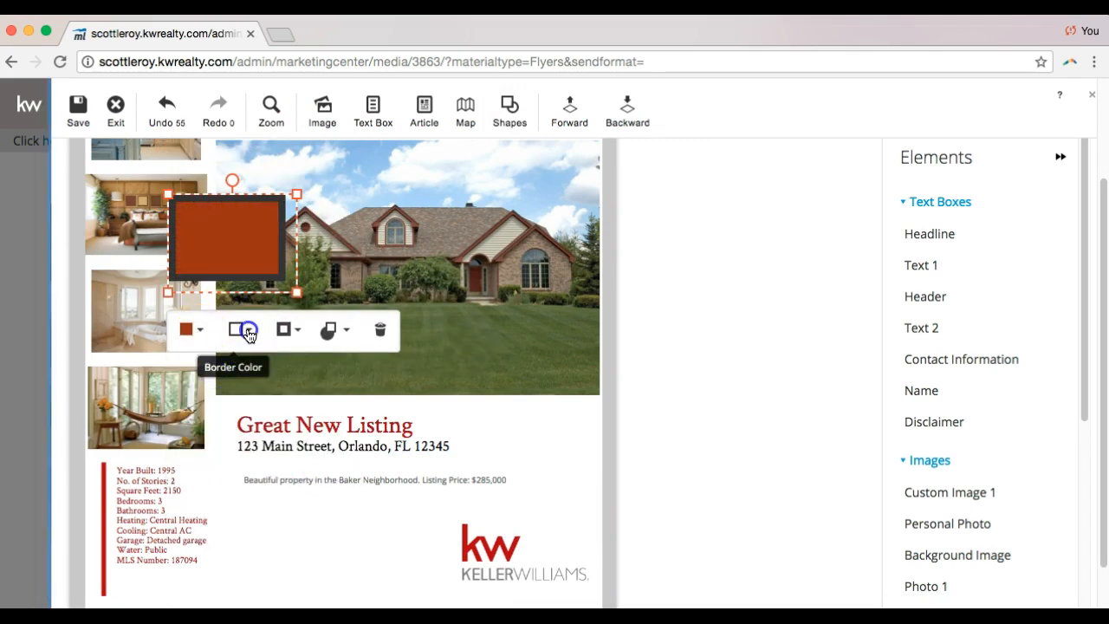
# Set the rectangle's border colour to match its rust brown fill
pyautogui.click(246, 331)
pyautogui.click(239, 404)
pyautogui.click(241, 333)
pyautogui.click(264, 372)
# Move the rectangle to the flyer's upper-left corner and enlarge it across the full page width, down to the property details
pyautogui.moveTo(230, 250); pyautogui.dragTo(147, 219)
pyautogui.scroll(3, 147, 218)
pyautogui.moveTo(139, 320); pyautogui.dragTo(122, 248)
pyautogui.moveTo(220, 307); pyautogui.dragTo(628, 606)
pyautogui.scroll(-3, 603, 286)
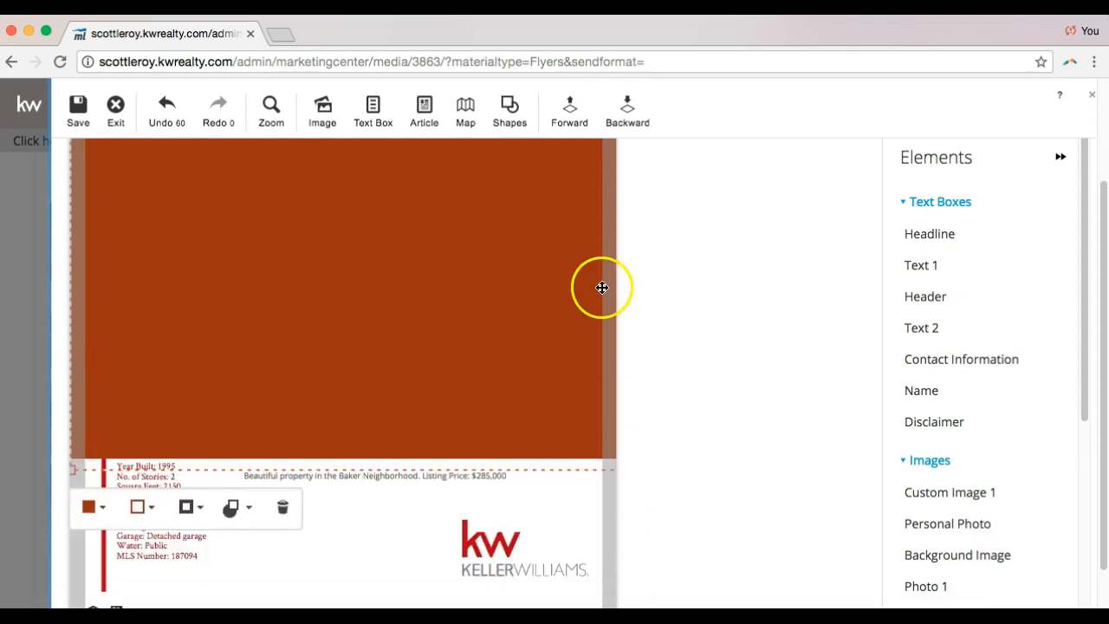
pyautogui.scroll(3, 630, 220)
# Send the rectangle backward behind the flyer's photos, text and background image
pyautogui.click(627, 111)
pyautogui.click(627, 111)
pyautogui.click(626, 113)
pyautogui.click(569, 112)
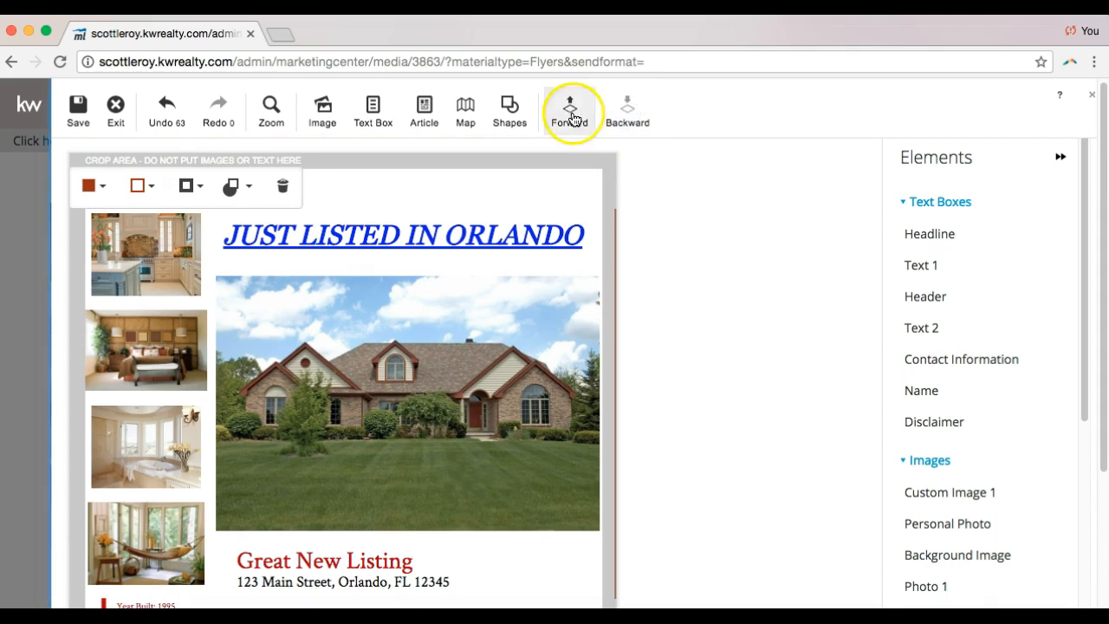
pyautogui.click(626, 116)
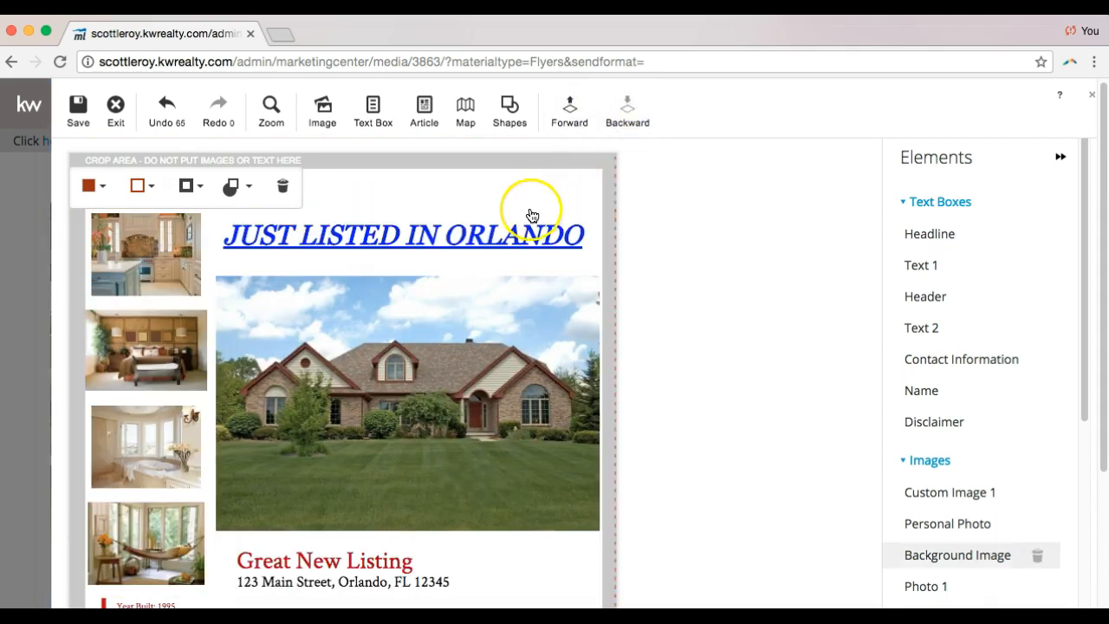
# Bring the flyer's background image forward over the other elements and send it back behind them
pyautogui.click(555, 186)
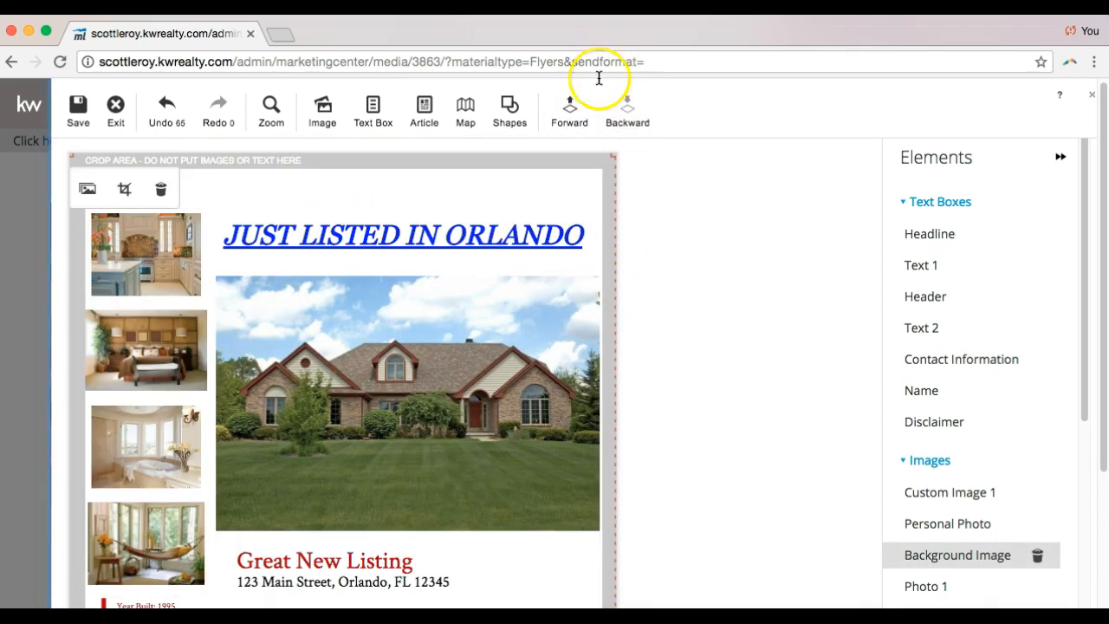
pyautogui.click(567, 126)
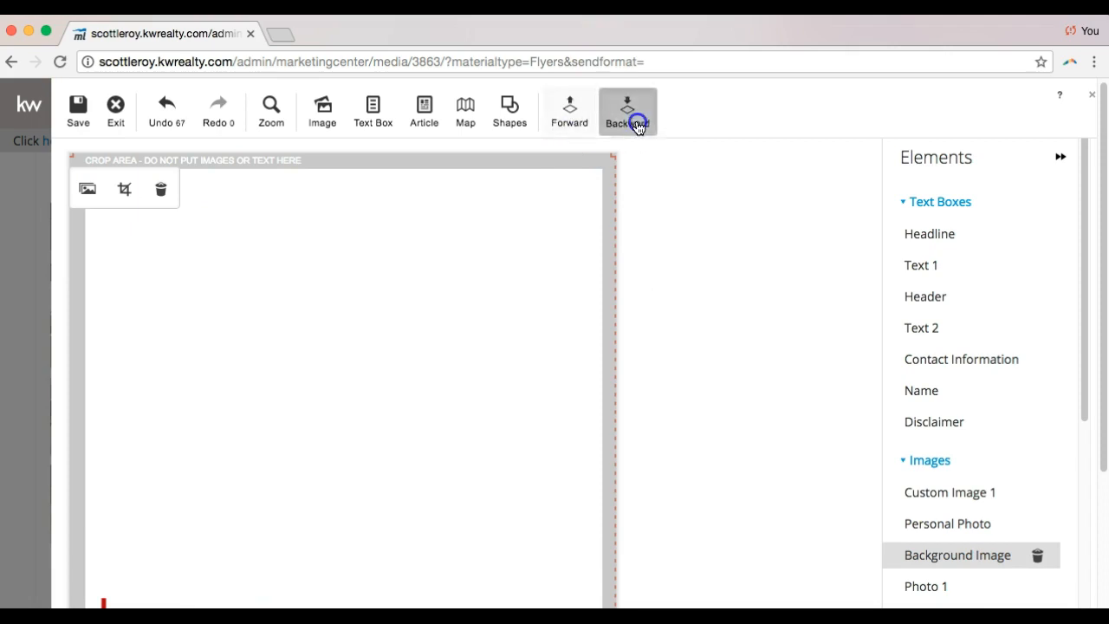
pyautogui.click(637, 124)
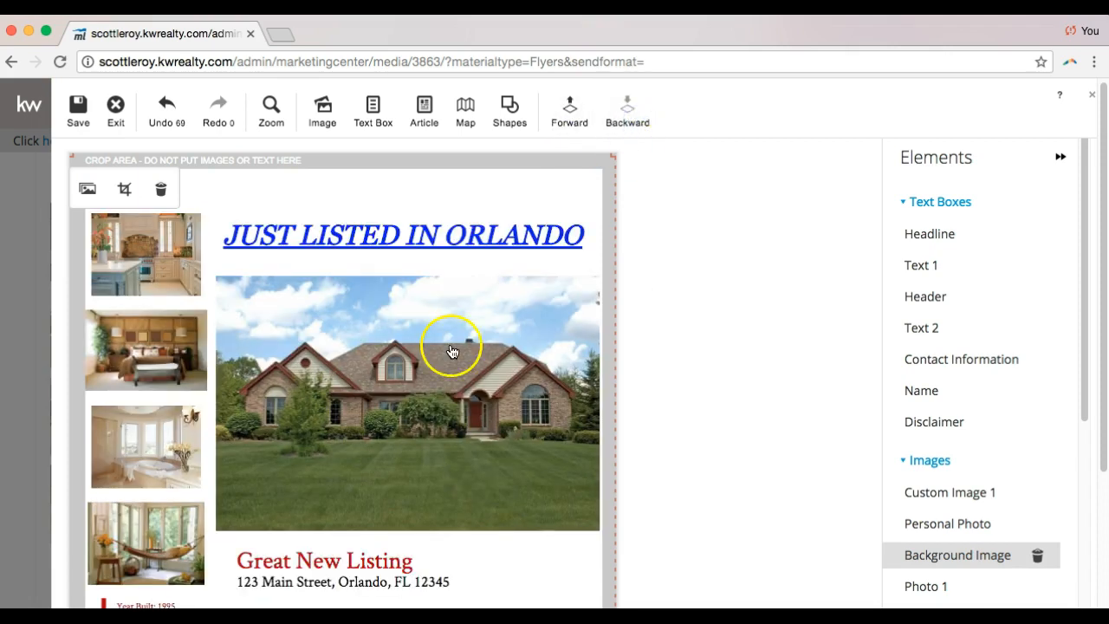
pyautogui.scroll(-3, 447, 355)
pyautogui.scroll(3, 442, 364)
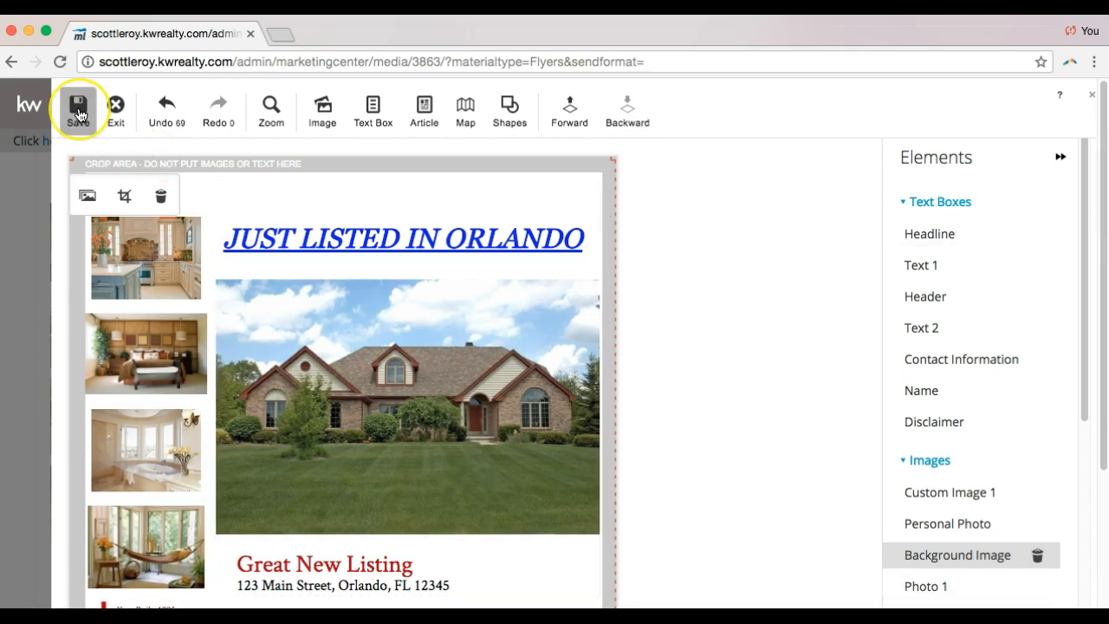
# Save the flyer using the property's street address as the design name, and exit the editor
pyautogui.click(78, 111)
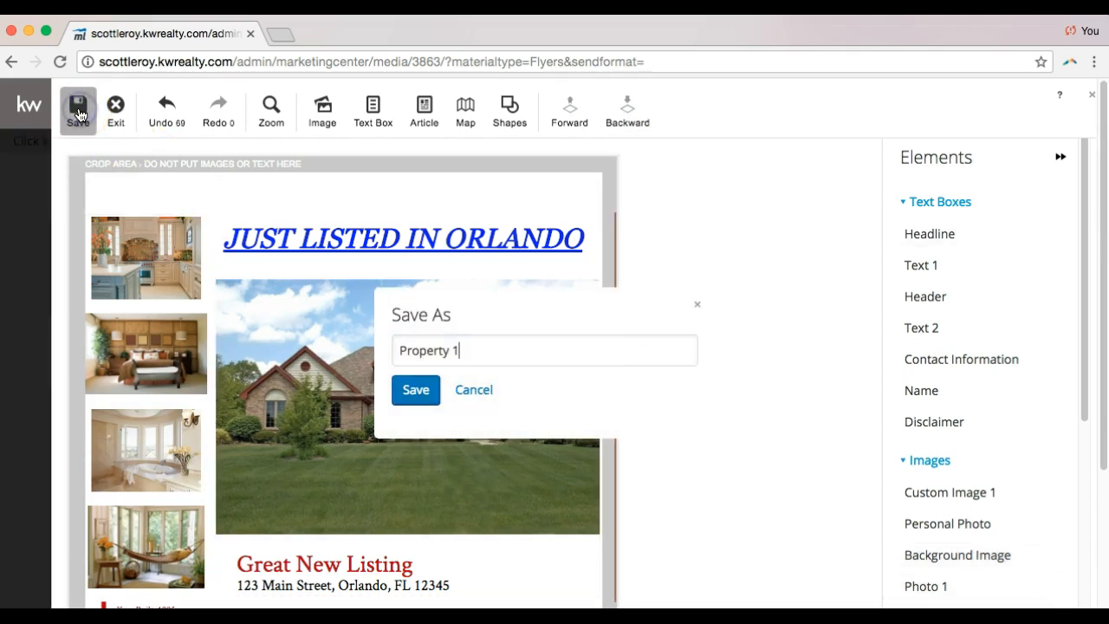
pyautogui.press('BackSpace')
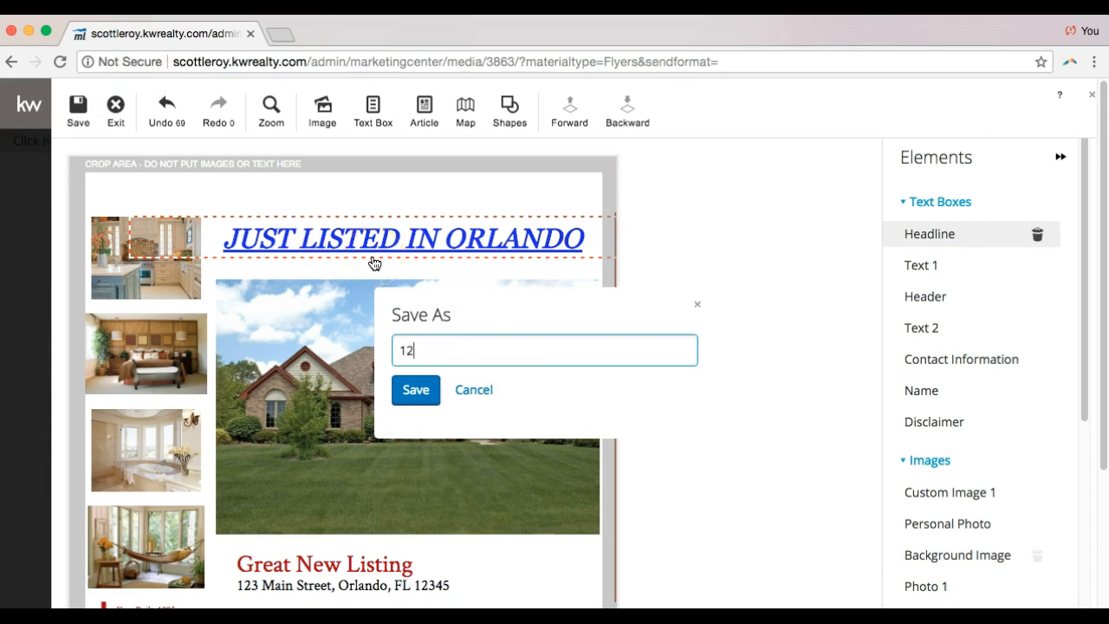
pyautogui.write('123 Main Street')
pyautogui.click(415, 394)
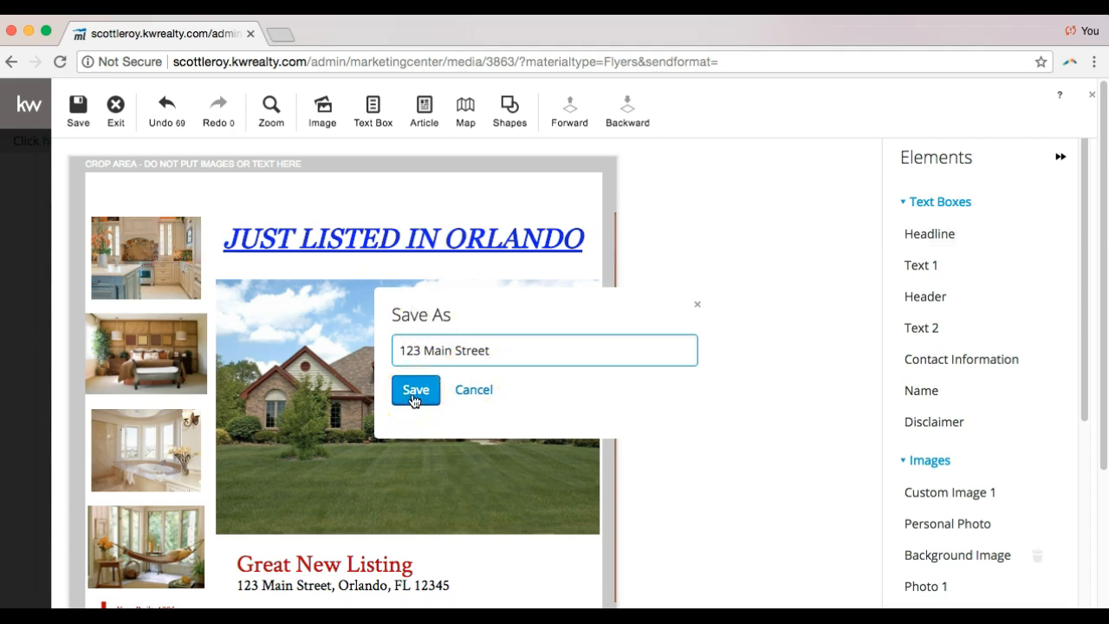
pyautogui.click(414, 394)
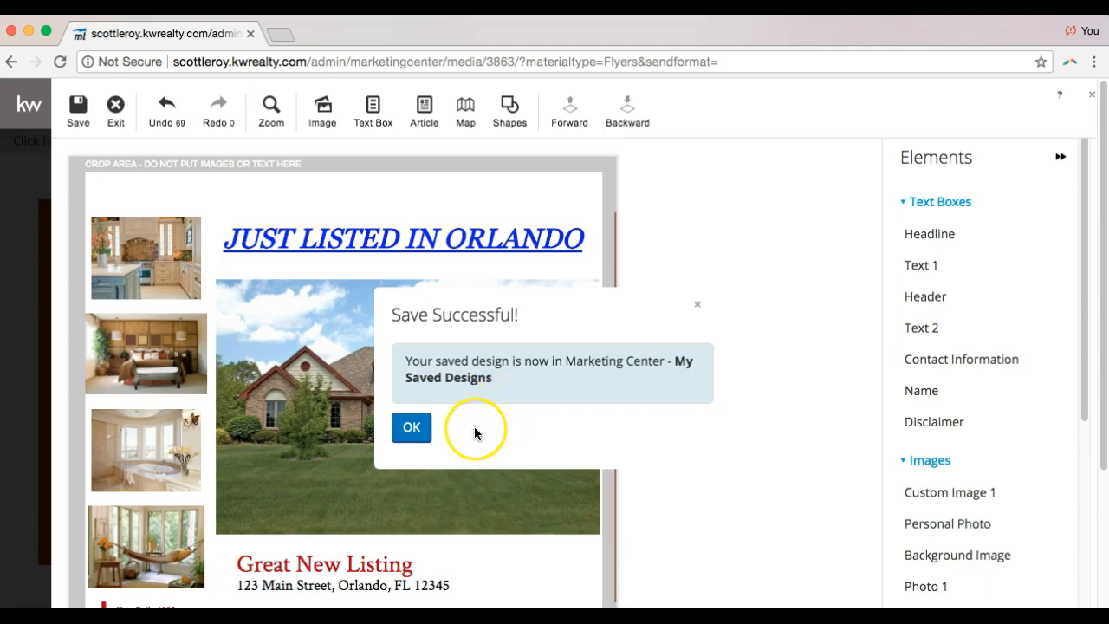
pyautogui.click(418, 429)
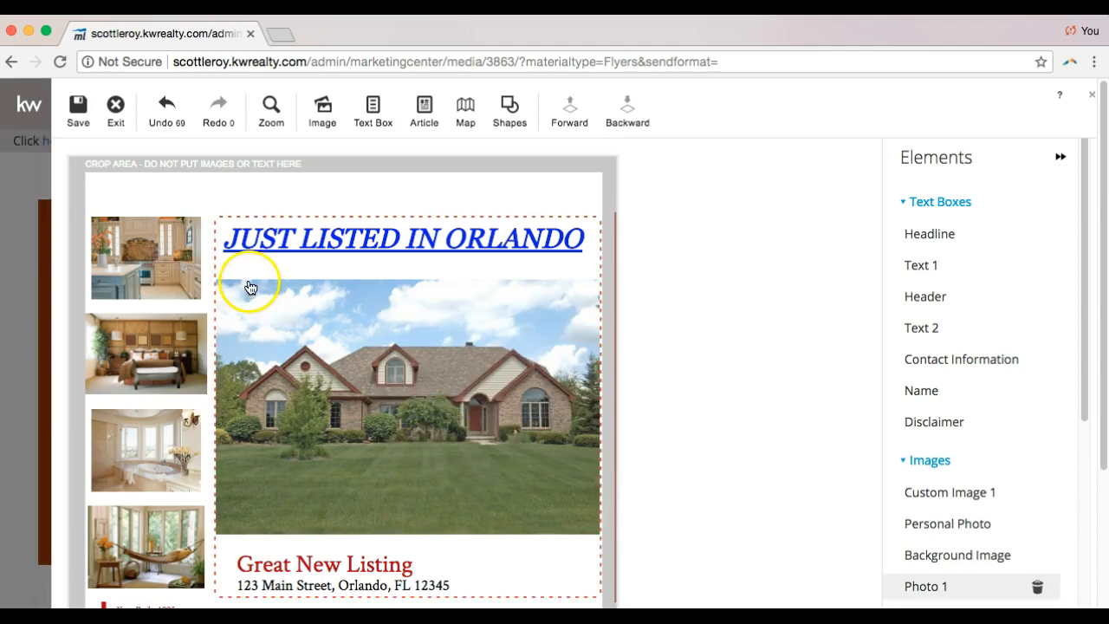
pyautogui.click(116, 110)
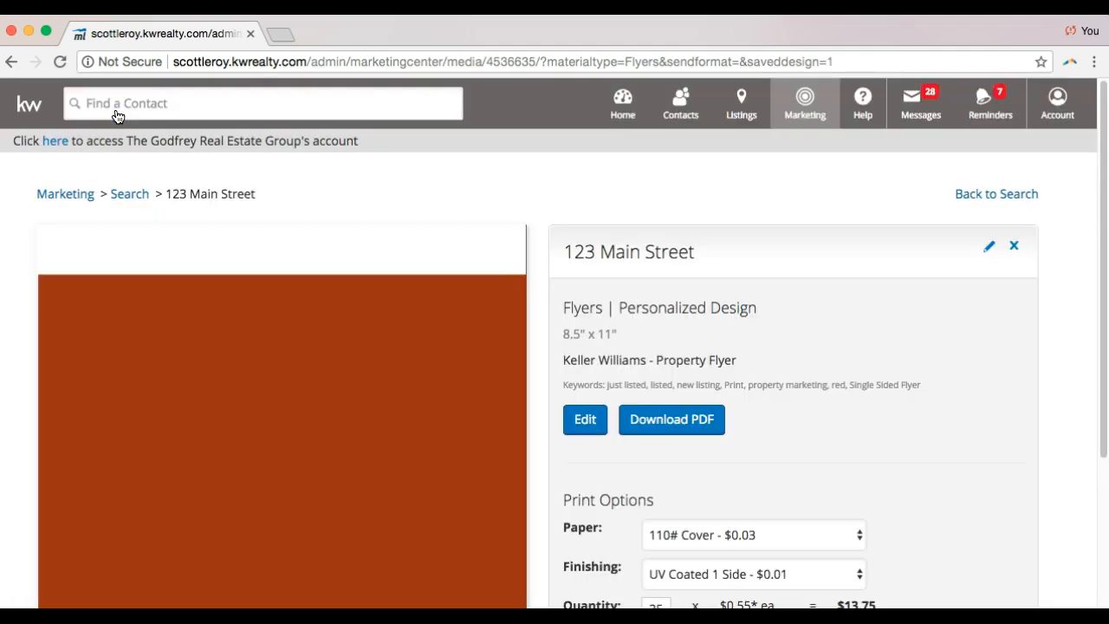
# Reopen the saved design for editing and delete the rust brown rectangle covering the flyer's photos
pyautogui.scroll(-3, 158, 310)
pyautogui.scroll(3, 158, 310)
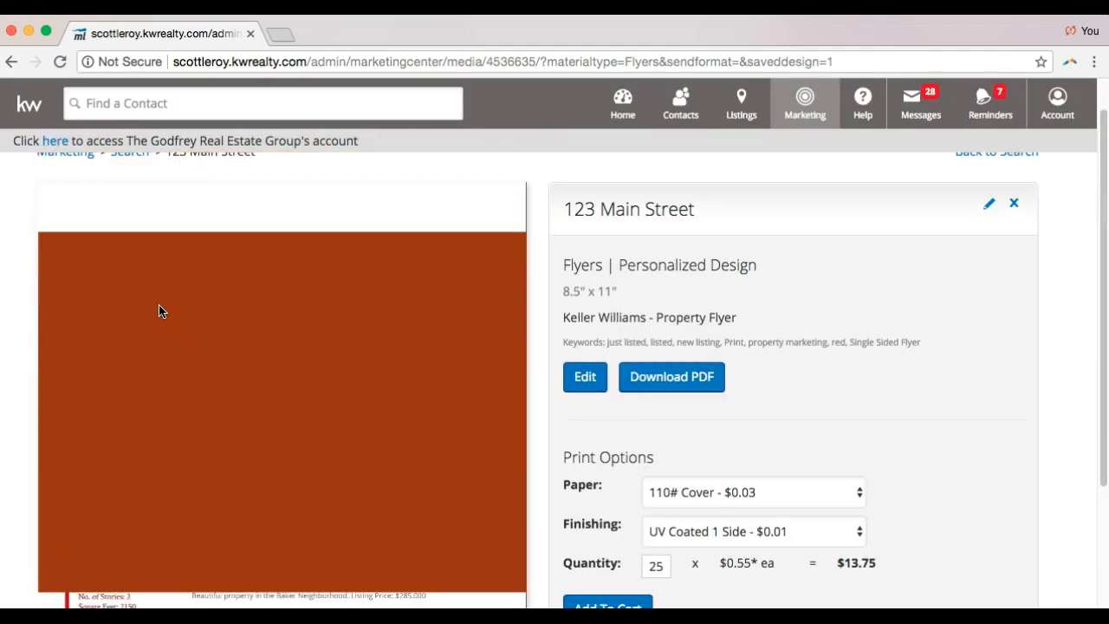
pyautogui.click(587, 381)
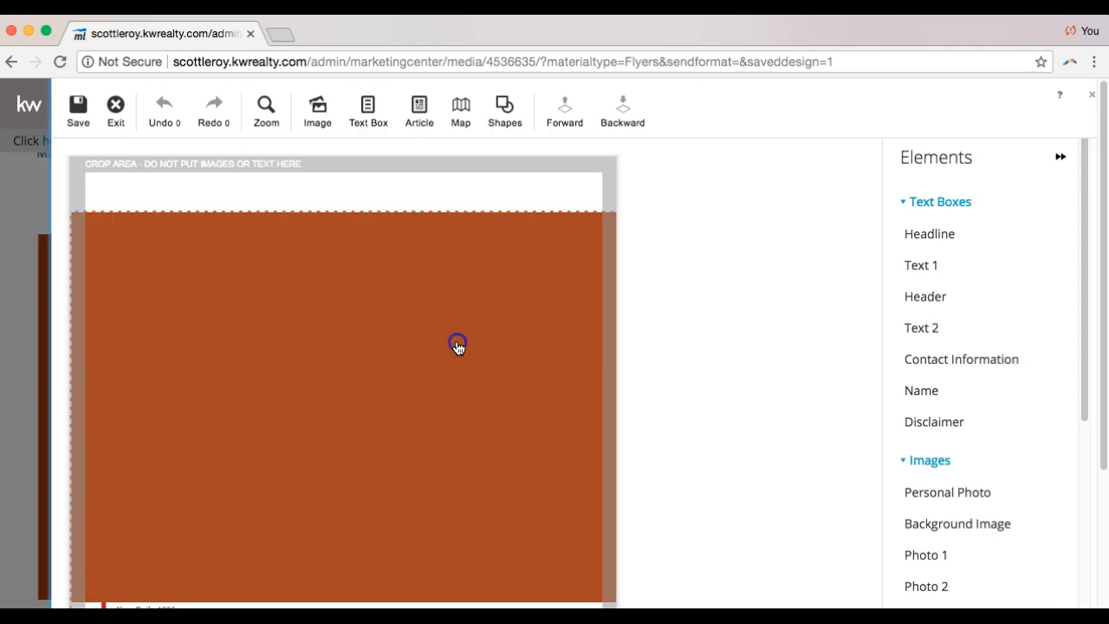
pyautogui.click(457, 346)
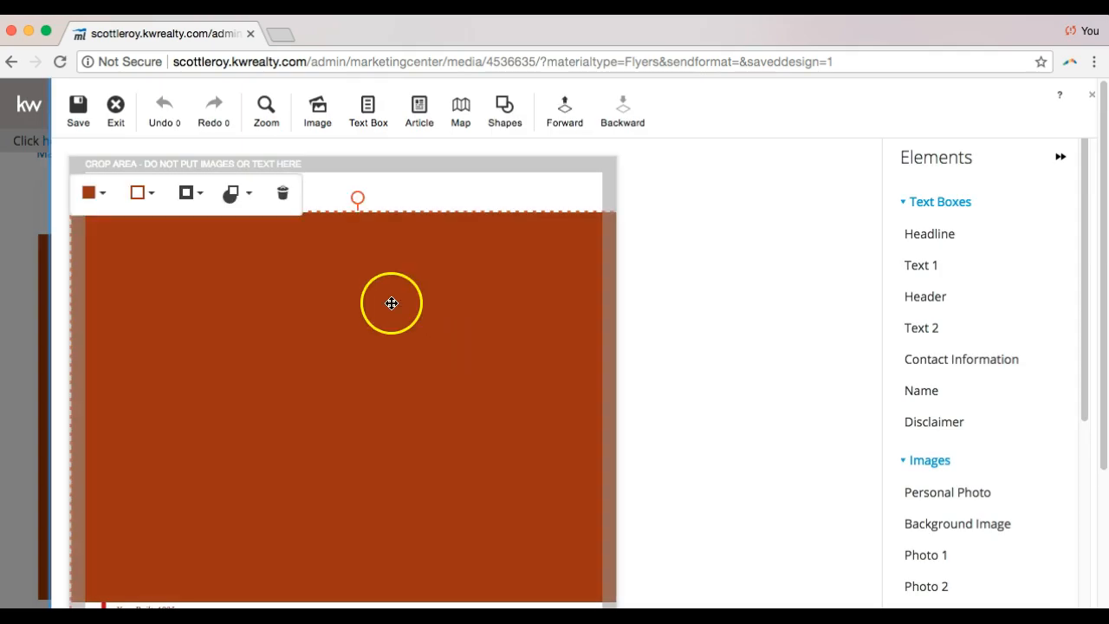
pyautogui.click(283, 194)
# Resize the headline's text box and move it just above the main photo, with its text on one line starting at the photo's left edge
pyautogui.click(306, 237)
pyautogui.moveTo(317, 213); pyautogui.dragTo(534, 209)
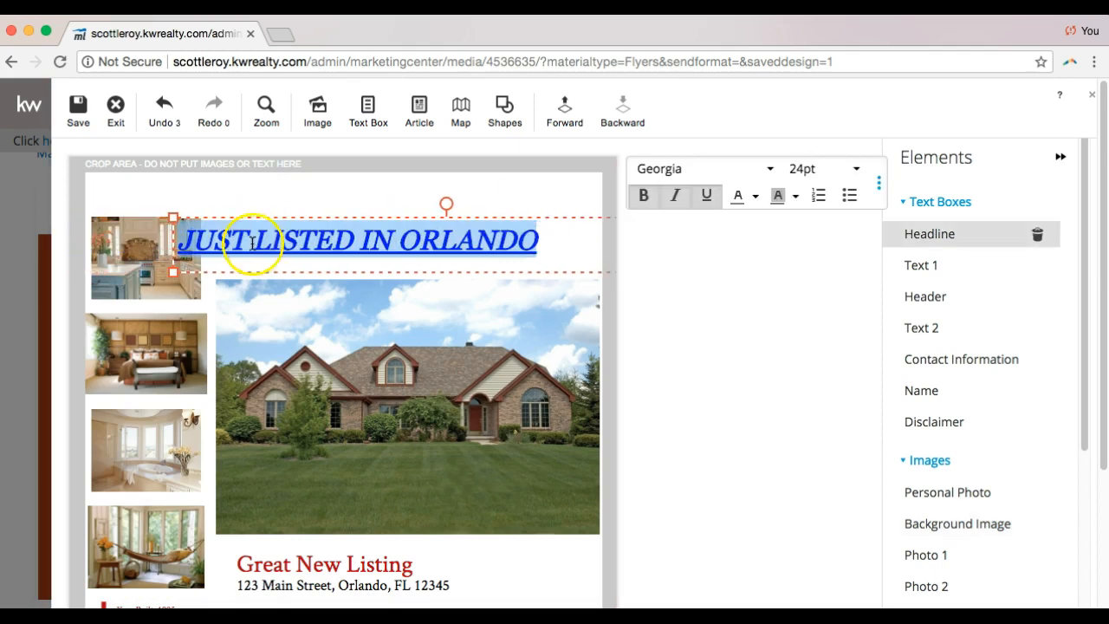
pyautogui.click(222, 266)
pyautogui.moveTo(222, 266); pyautogui.dragTo(312, 272)
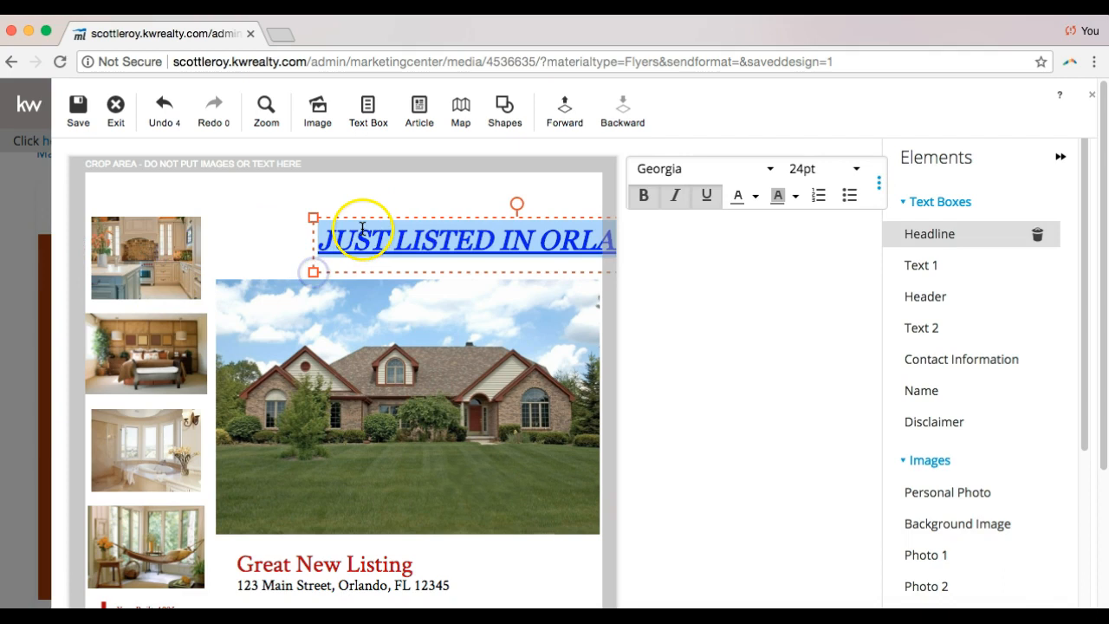
pyautogui.moveTo(362, 216); pyautogui.dragTo(250, 208)
pyautogui.click(188, 272)
pyautogui.moveTo(217, 267); pyautogui.dragTo(260, 262)
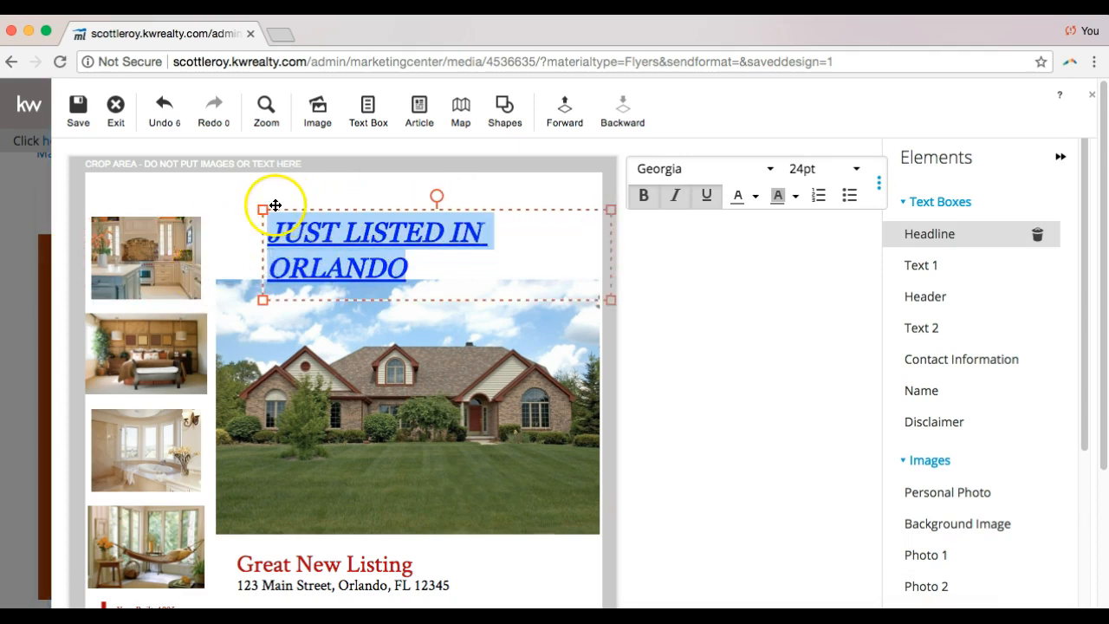
pyautogui.moveTo(264, 206); pyautogui.dragTo(232, 207)
pyautogui.moveTo(520, 197)
pyautogui.mouseDown()
pyautogui.moveTo(499, 211)
pyautogui.moveTo(500, 201)
pyautogui.mouseUp()
pyautogui.click(500, 189)
# Save the changes to the design under its existing name and exit the editor
pyautogui.click(78, 107)
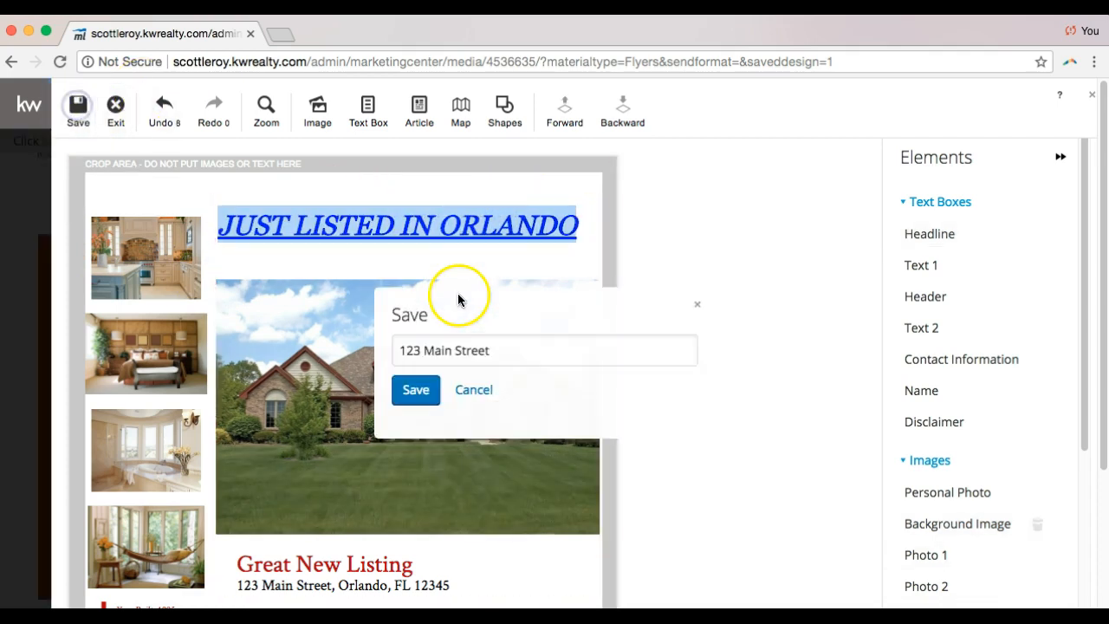
pyautogui.click(415, 389)
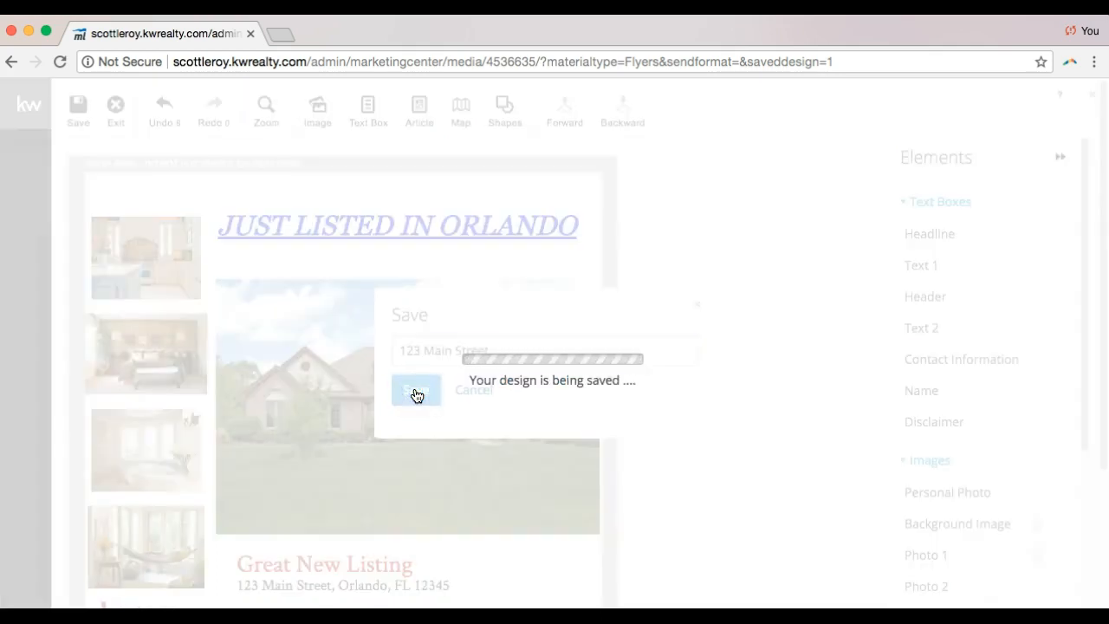
pyautogui.click(412, 411)
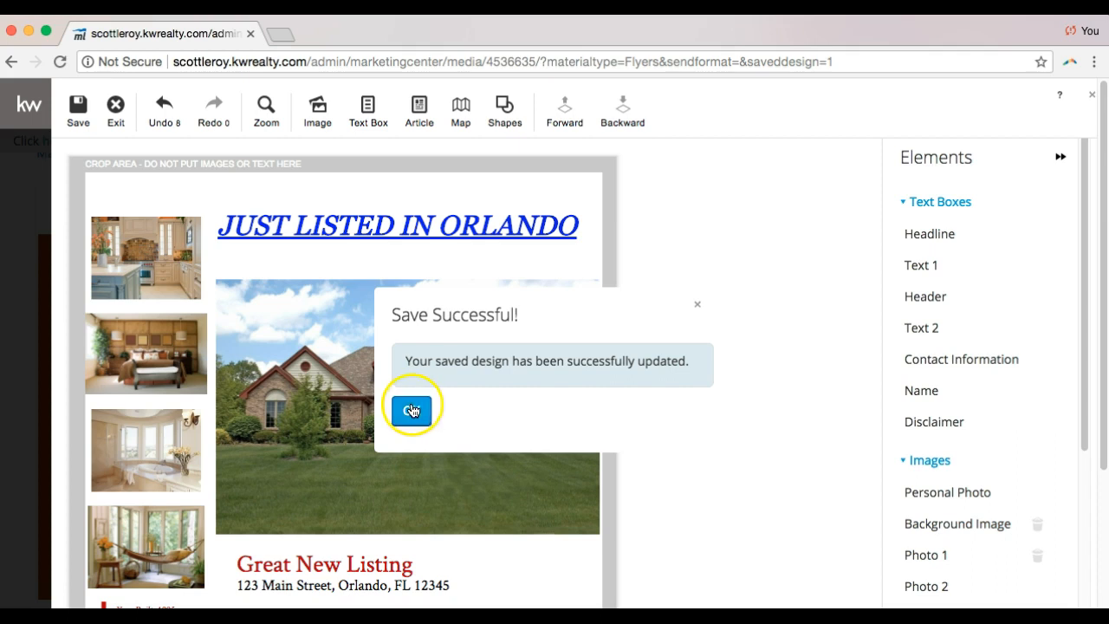
pyautogui.click(116, 110)
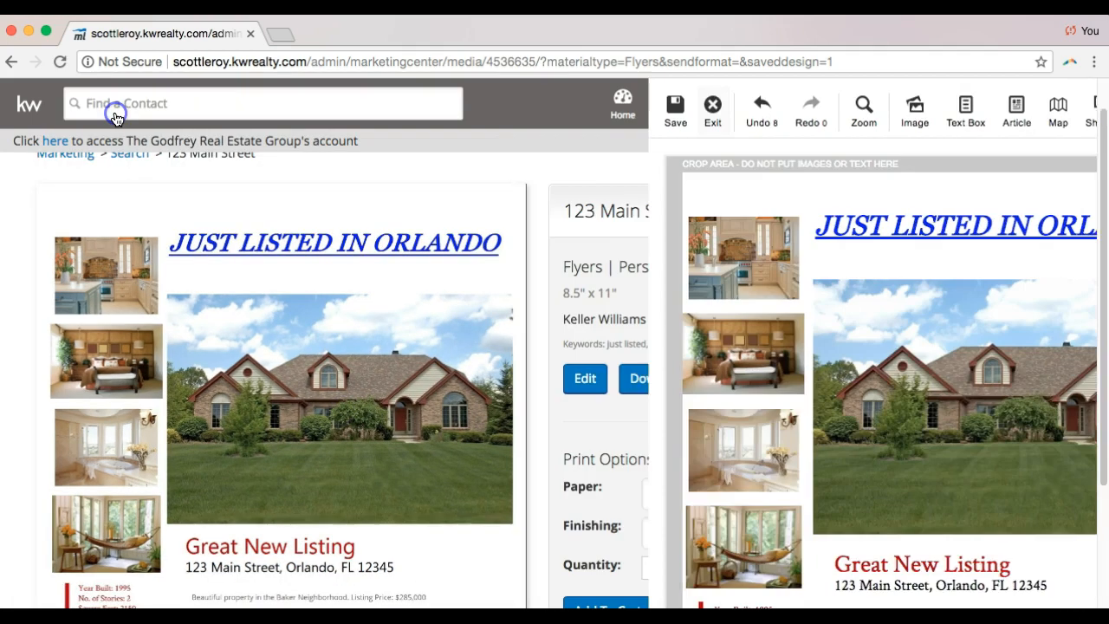
# Save the finished flyer's preview image as a JPEG named "flyer" in the Downloads folder
pyautogui.scroll(-3, 168, 468)
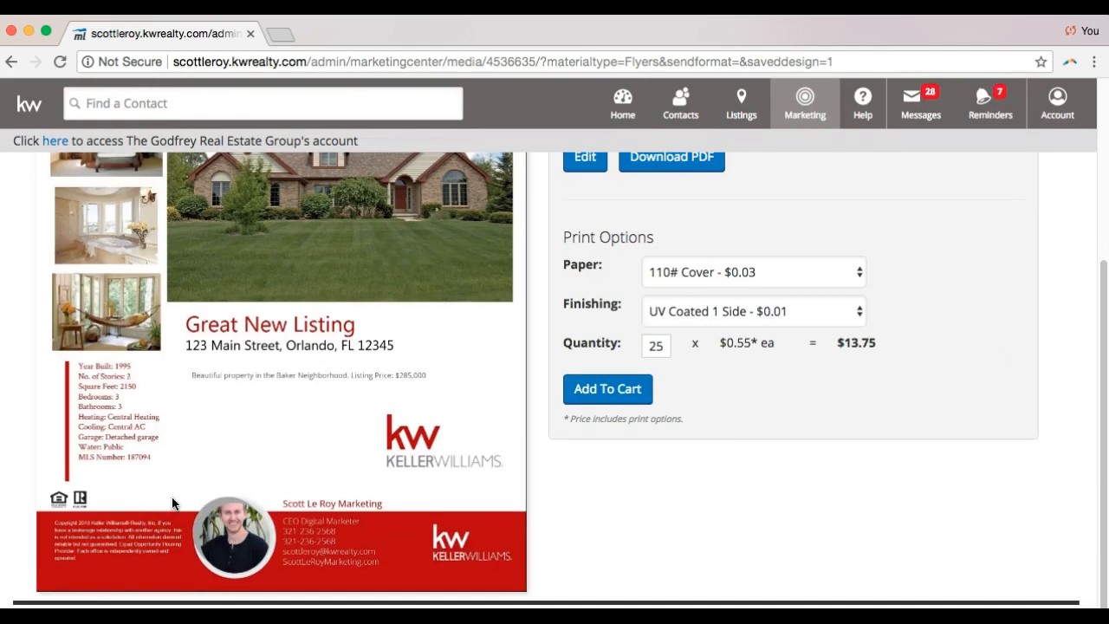
pyautogui.scroll(4, 170, 498)
pyautogui.scroll(-3, 172, 503)
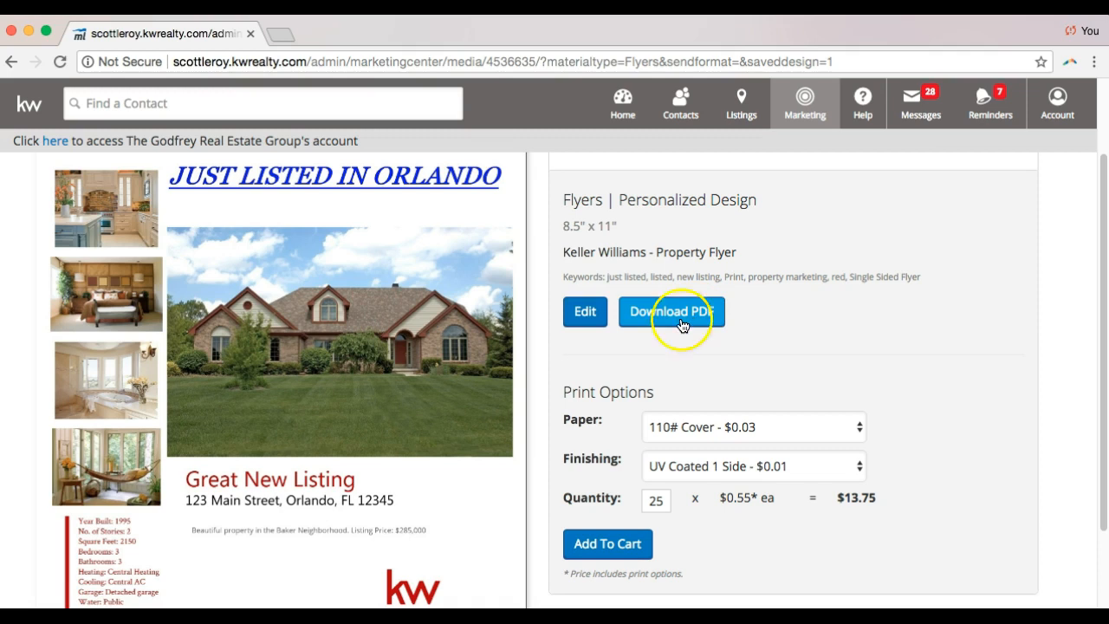
pyautogui.click(271, 307)
pyautogui.scroll(-4, 169, 462)
pyautogui.scroll(6, 169, 461)
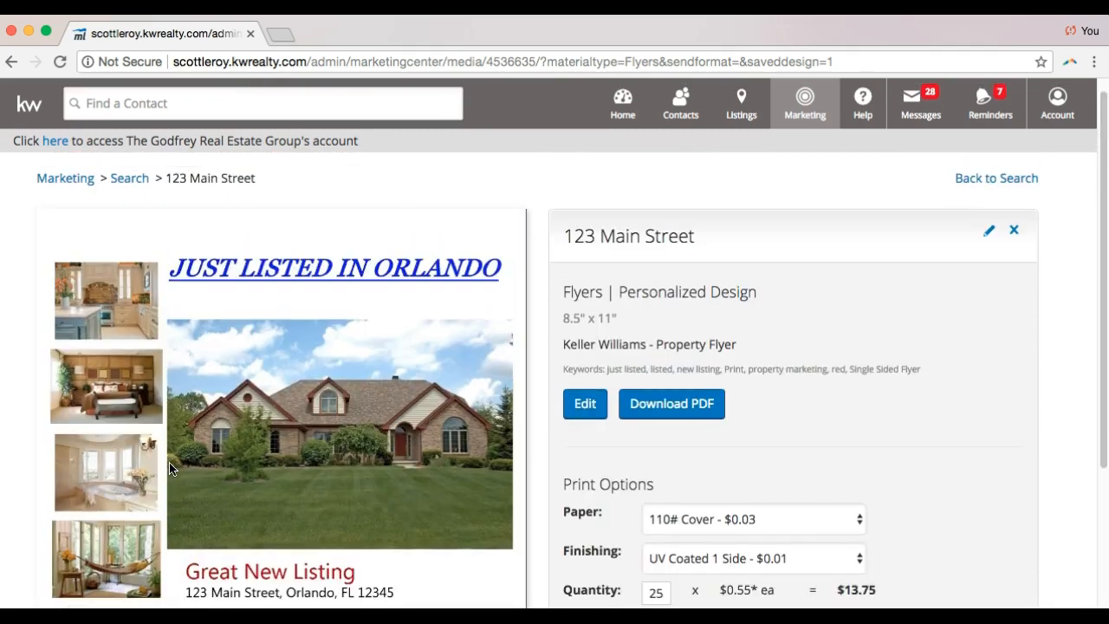
pyautogui.rightClick(245, 403)
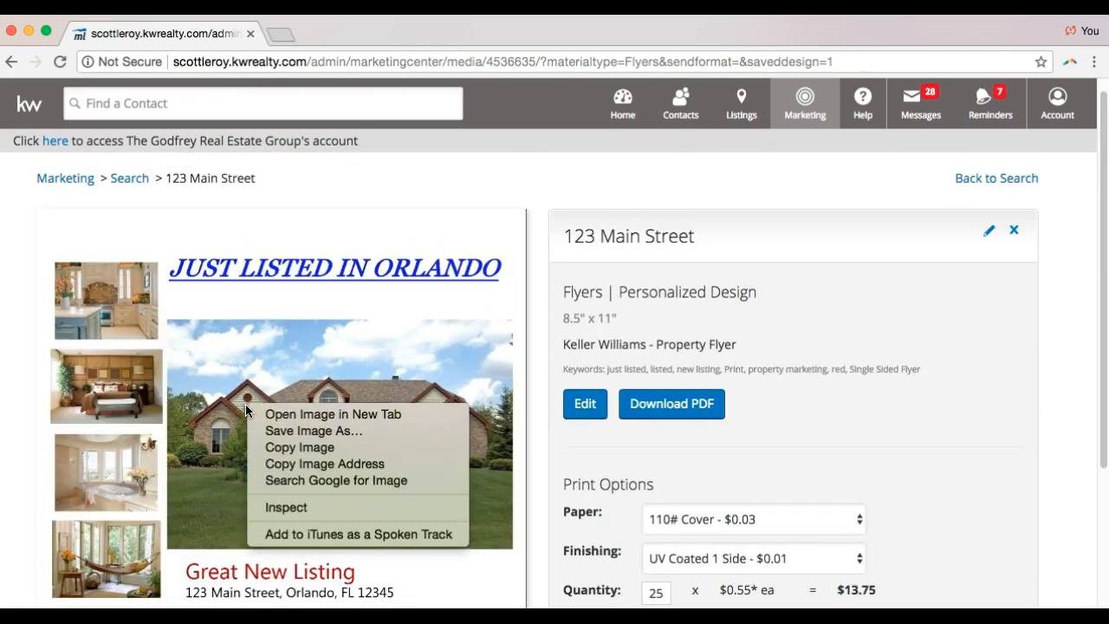
pyautogui.click(295, 431)
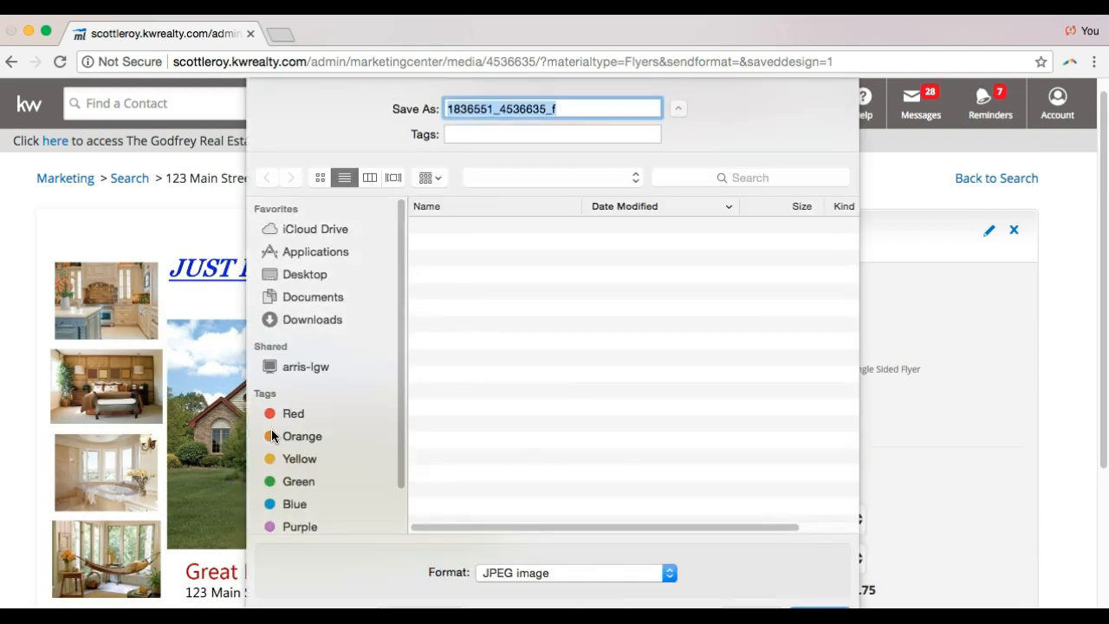
pyautogui.write('flyer')
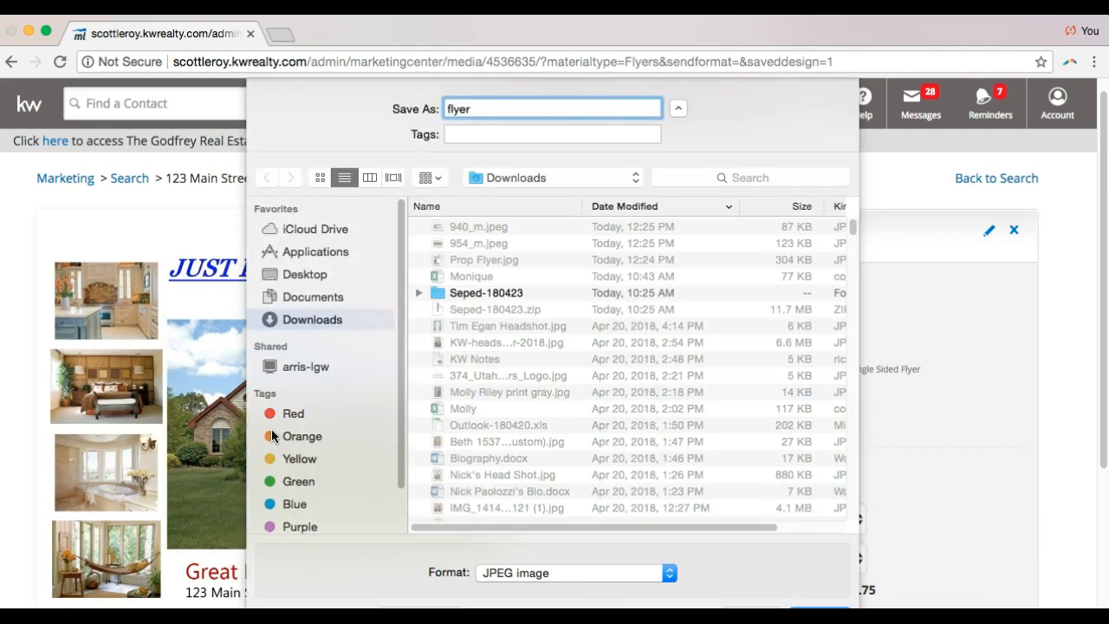
pyautogui.press('Return')
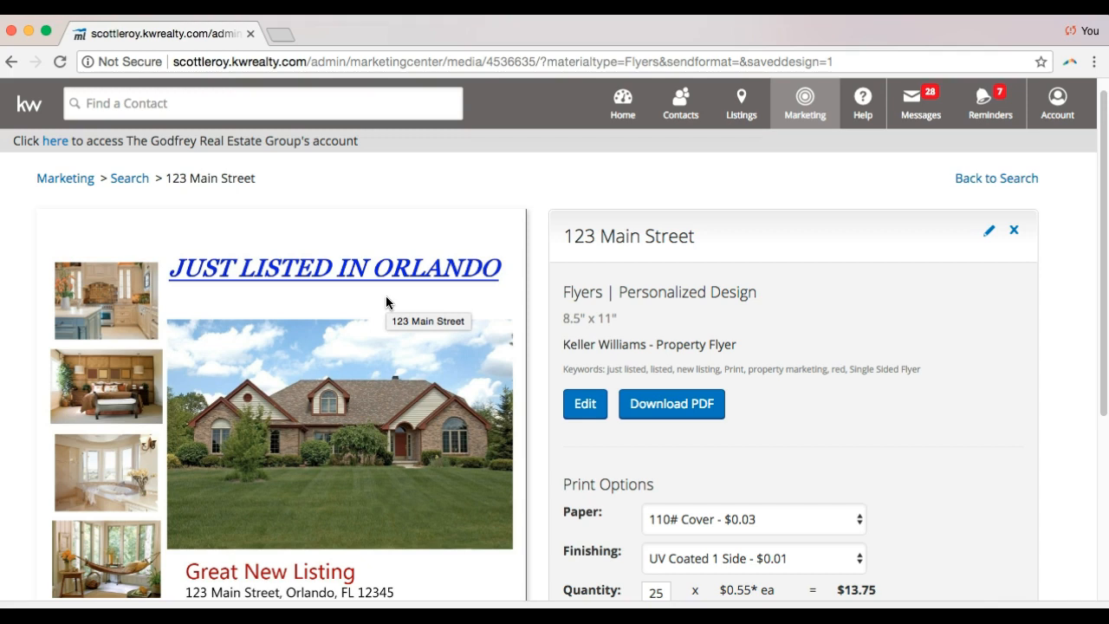
pyautogui.scroll(-5, 386, 303)
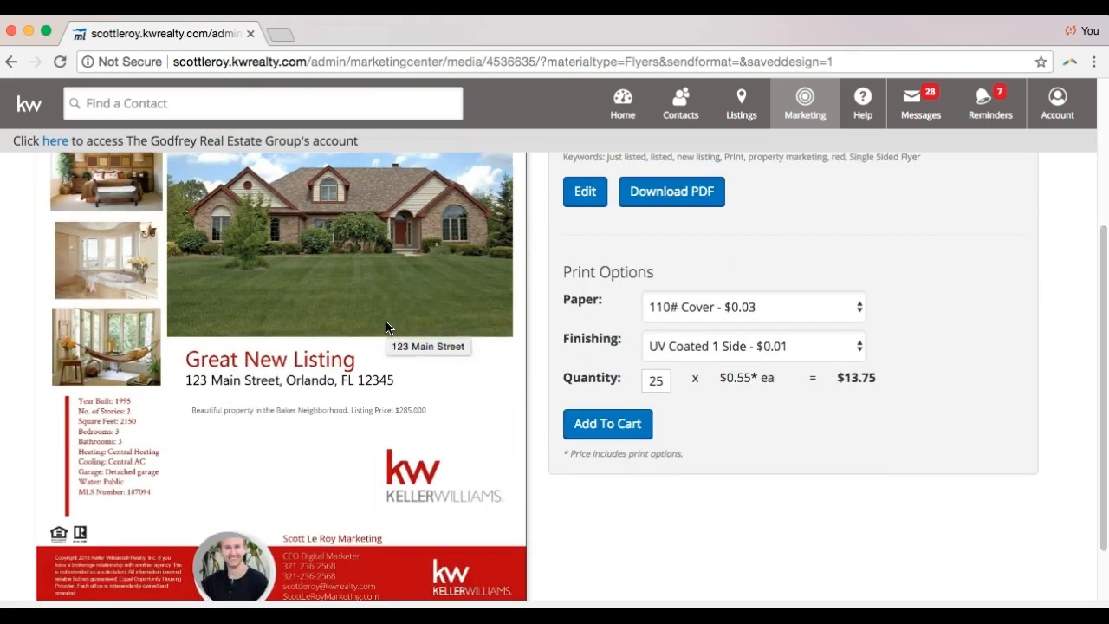
pyautogui.scroll(3, 387, 326)
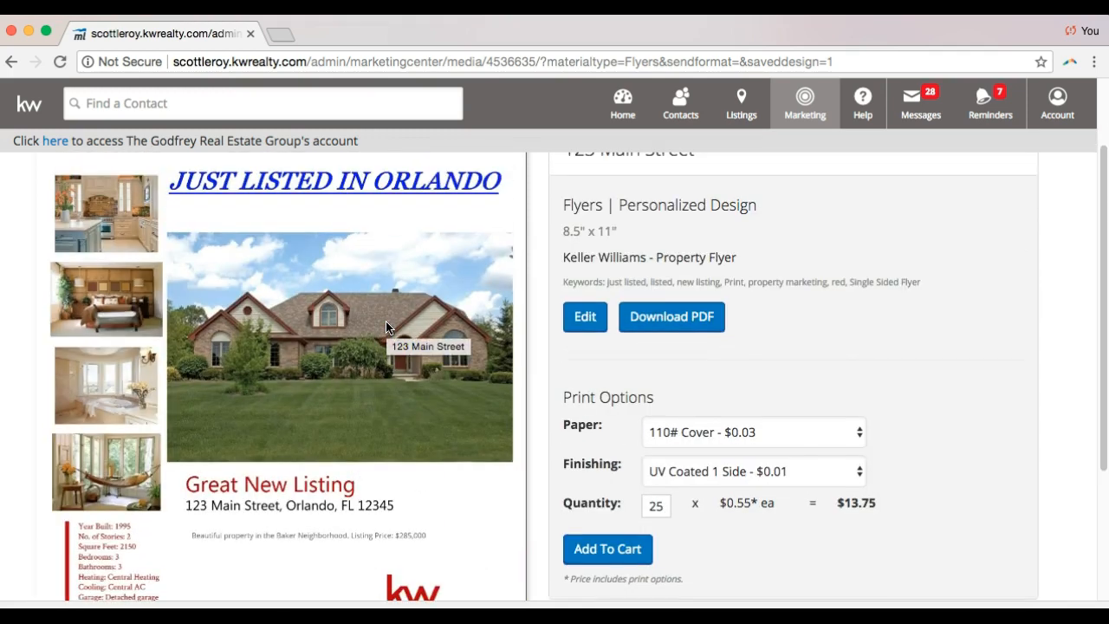